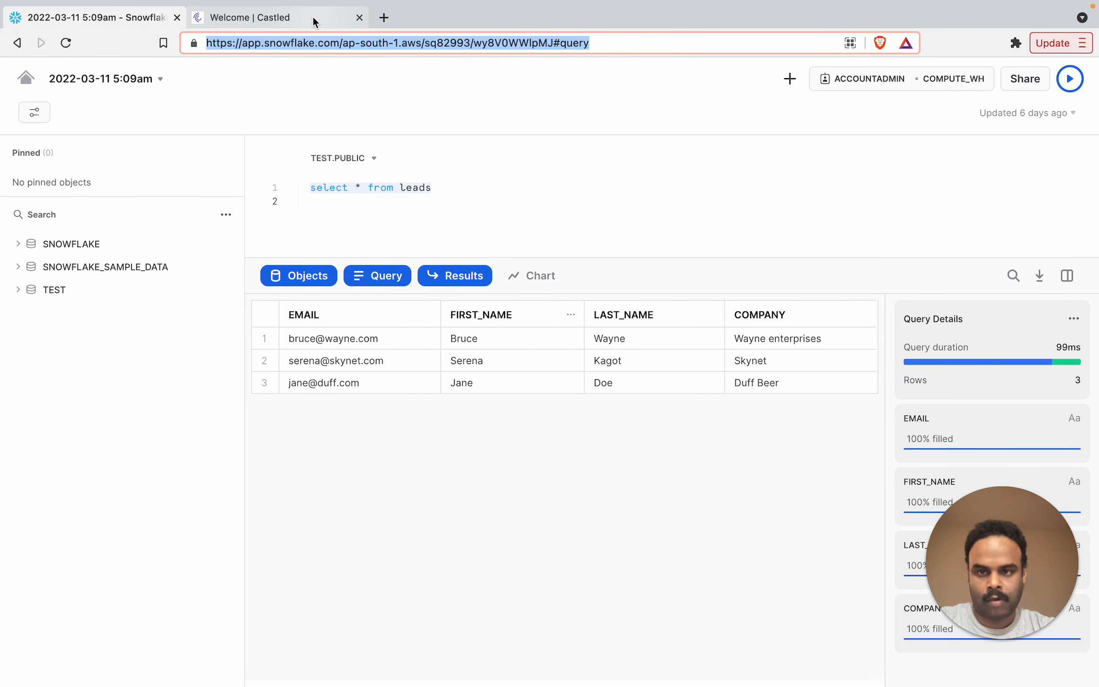
Step: Switch to Castled and start a new model on the Snowflake New warehouse using the Custom SQL Query type
{"action": "left_click", "coordinate": [313, 22]}
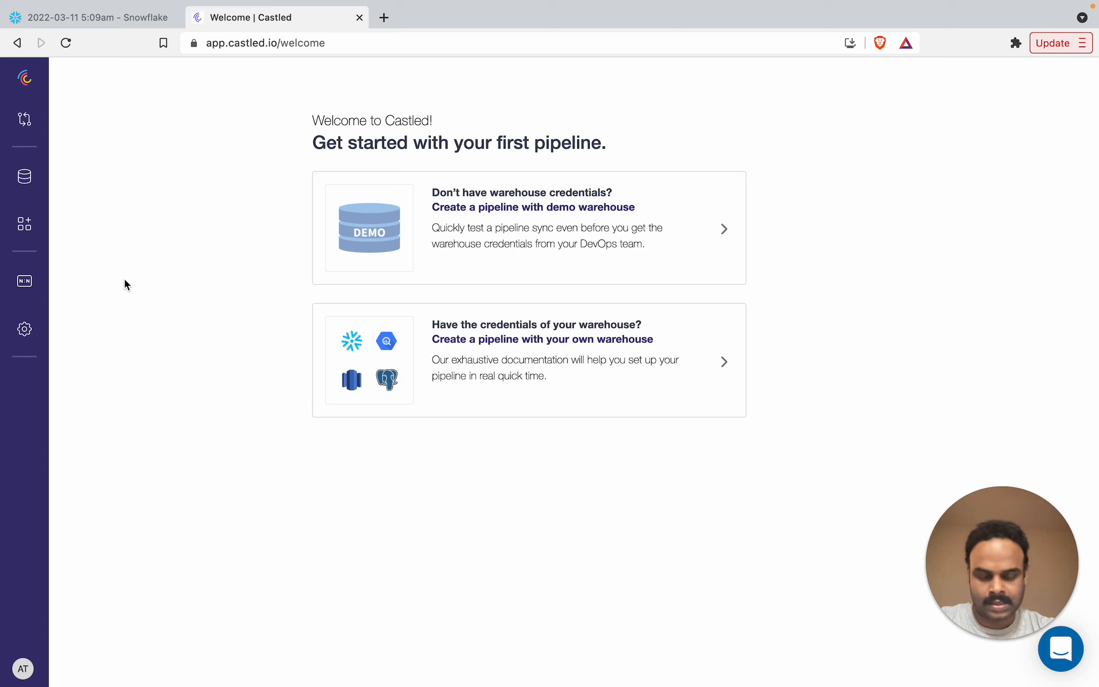
{"action": "left_click", "coordinate": [20, 284]}
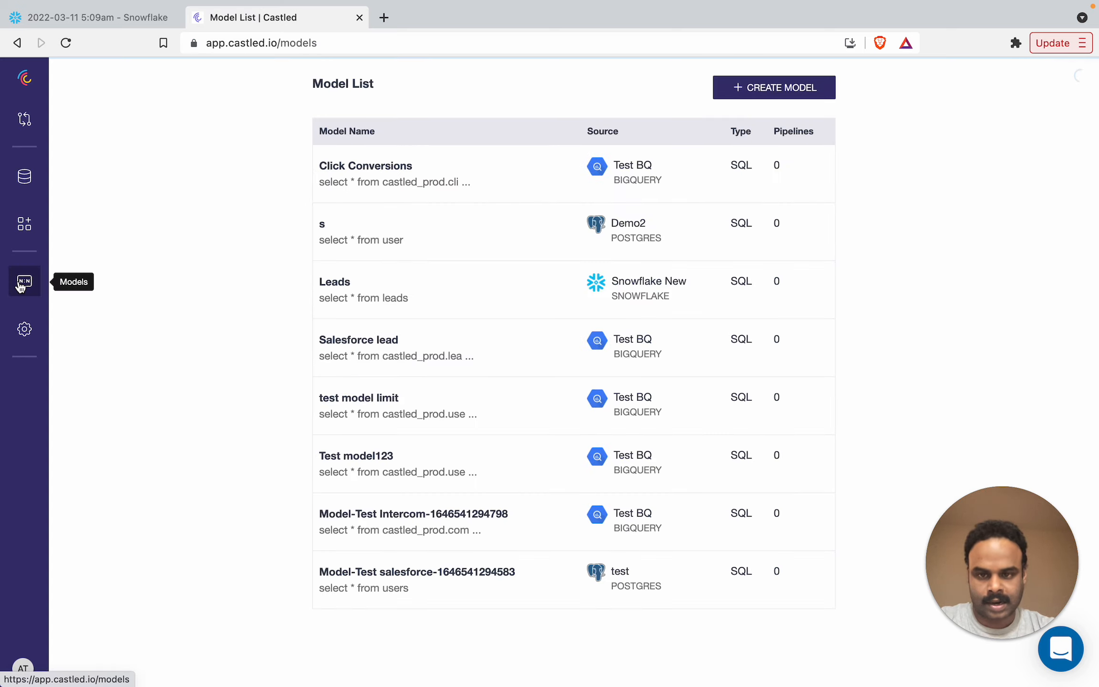
{"action": "left_click", "coordinate": [743, 87]}
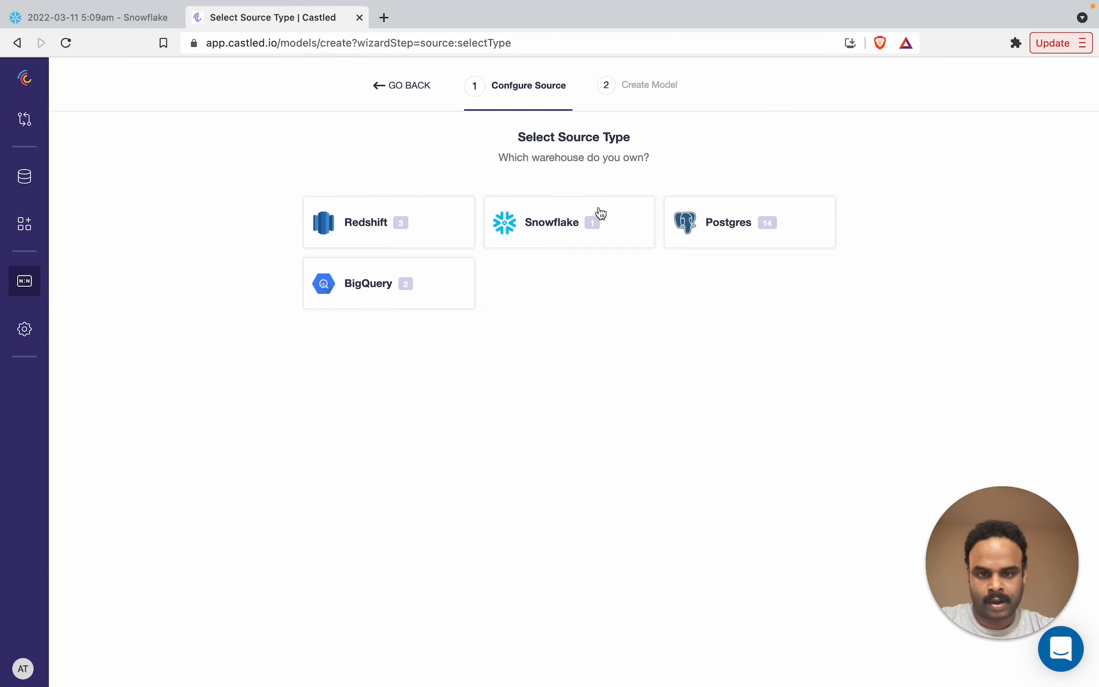
{"action": "left_click", "coordinate": [582, 230]}
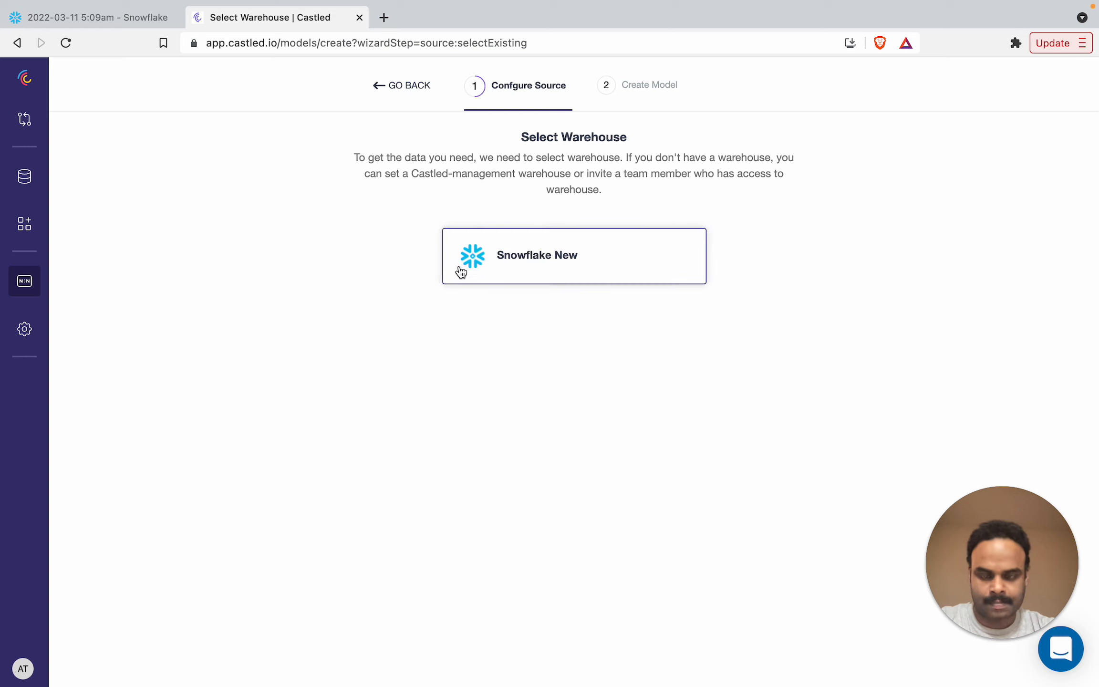
{"action": "left_click", "coordinate": [485, 269]}
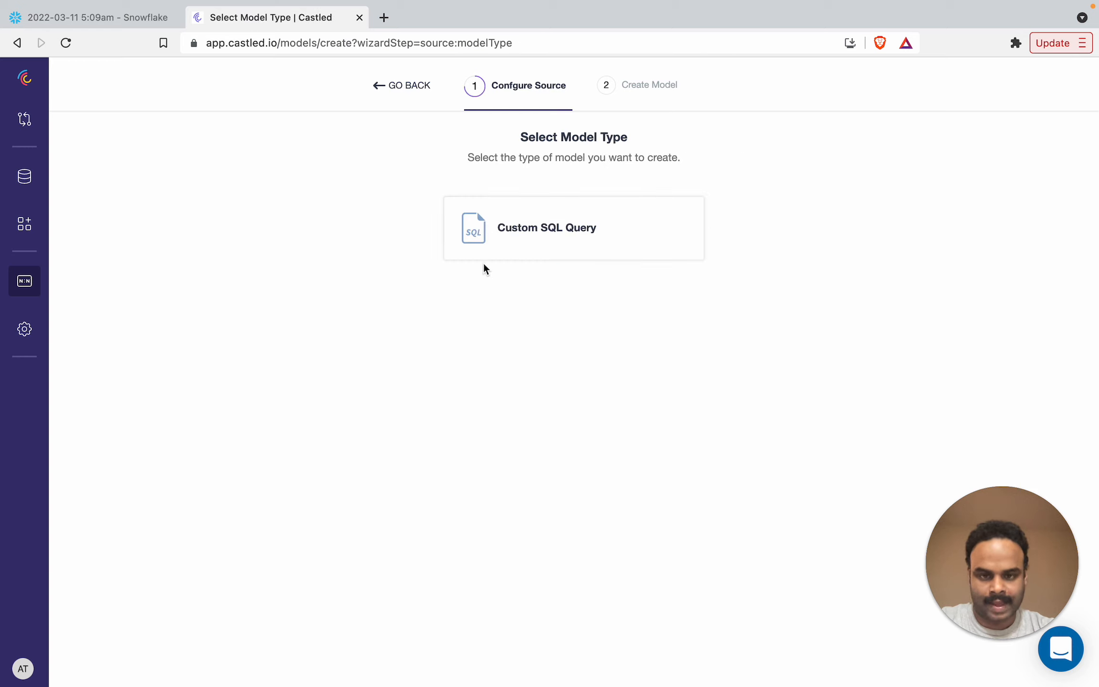
{"action": "left_click", "coordinate": [534, 227]}
Step: Enter the model query "select * from leads" and run it
{"action": "type", "text": "se"}
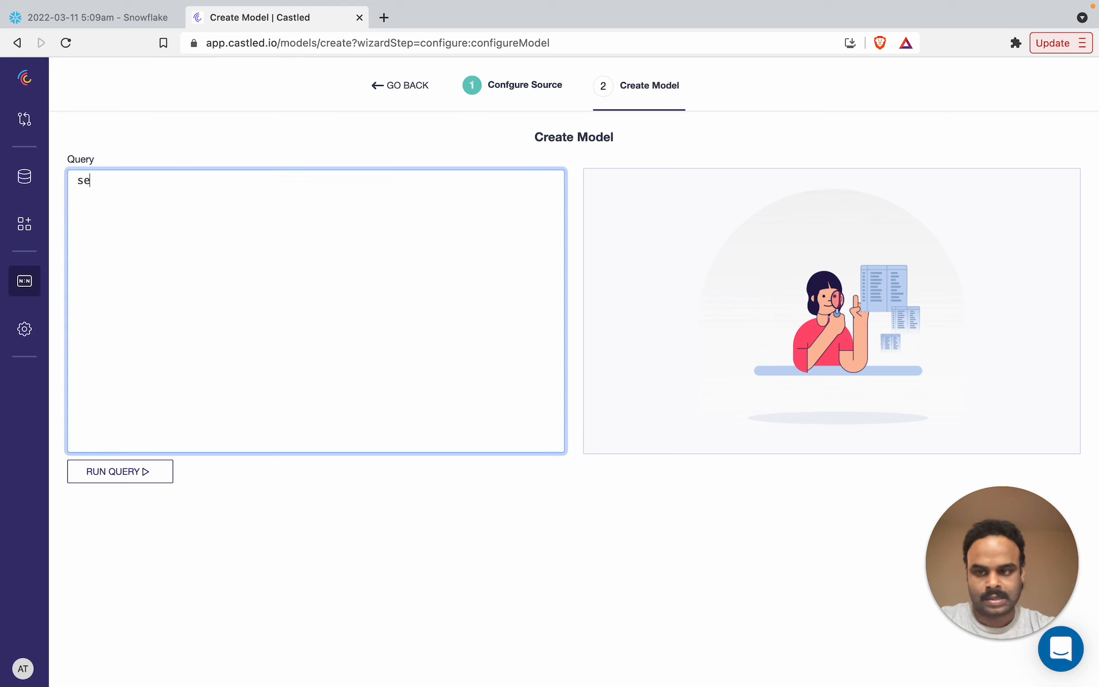
{"action": "type", "text": "lect * from leads"}
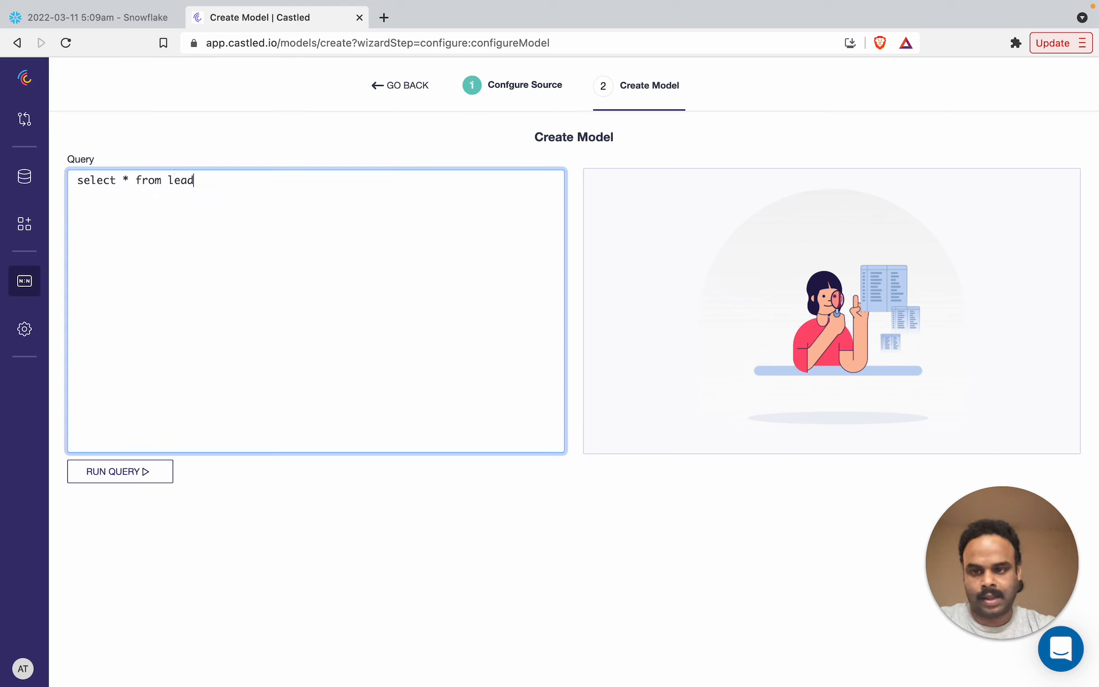
{"action": "left_click", "coordinate": [135, 470]}
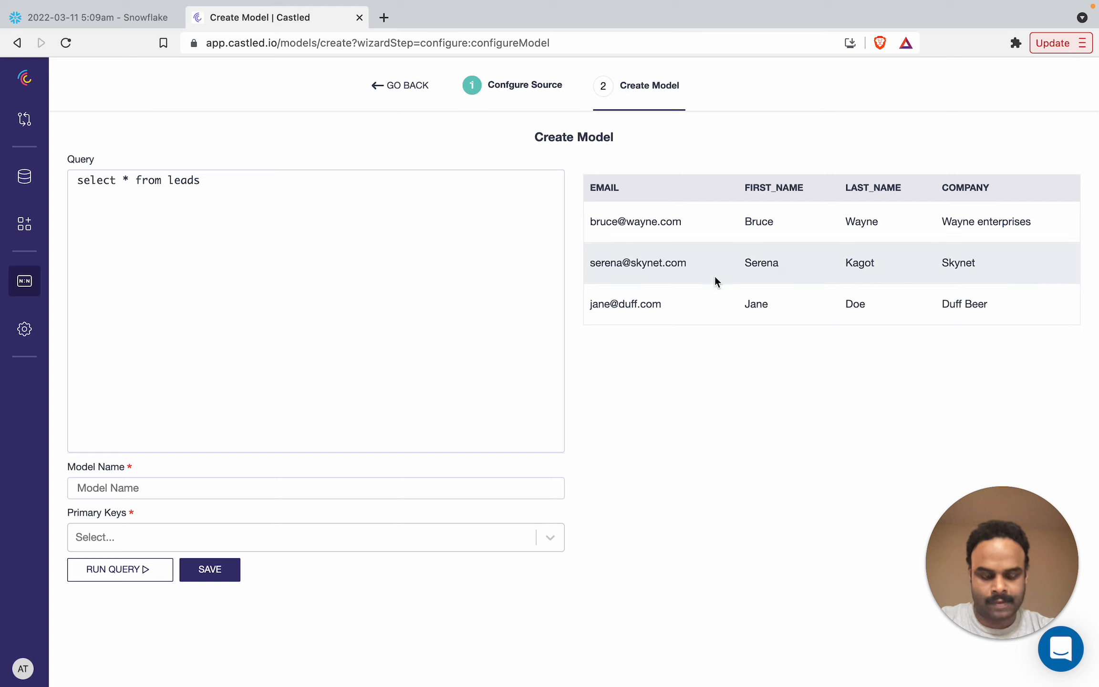
Step: Name the model "Test Leads", set EMAIL as its primary key and save it
{"action": "left_click", "coordinate": [339, 487]}
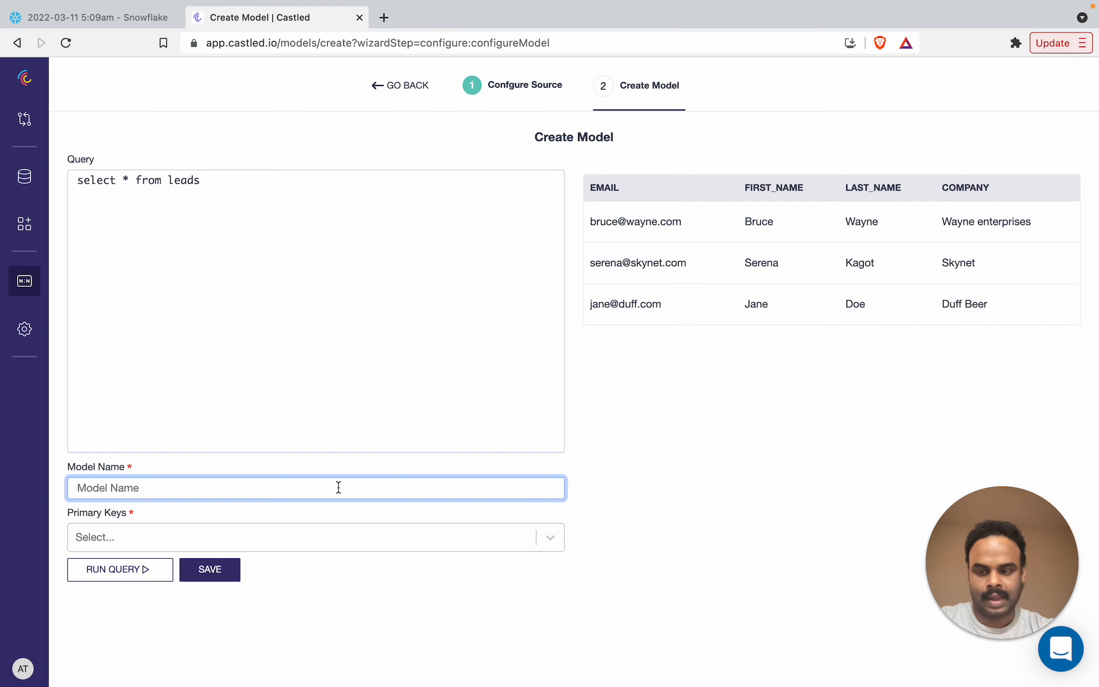
{"action": "type", "text": "Test Leads"}
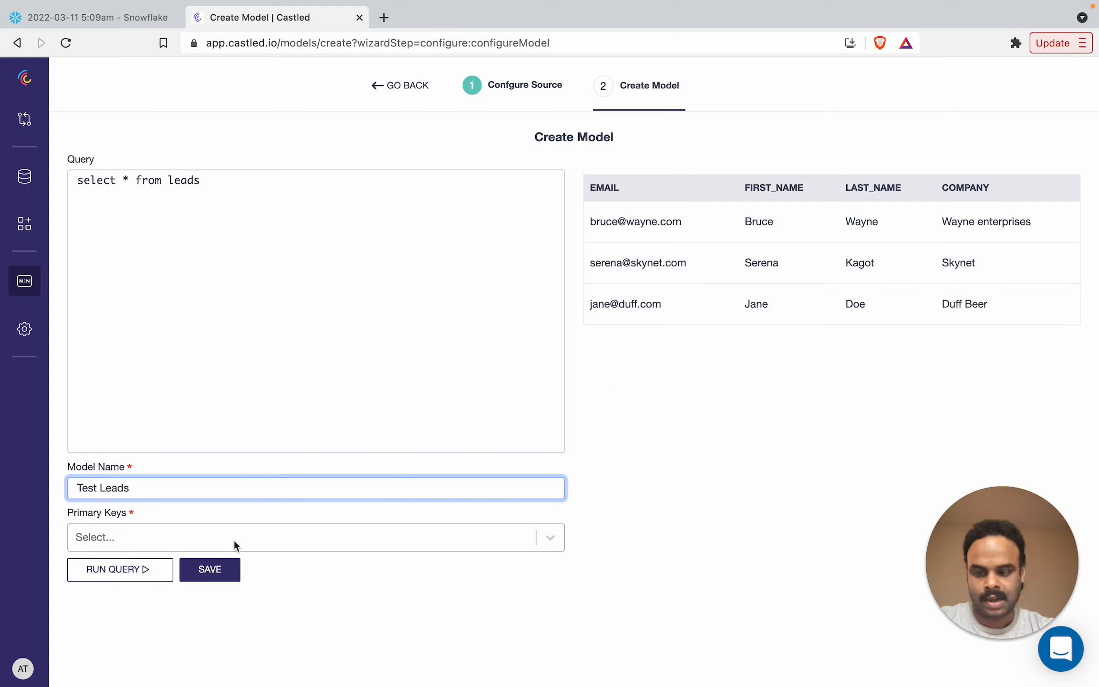
{"action": "left_click", "coordinate": [237, 536]}
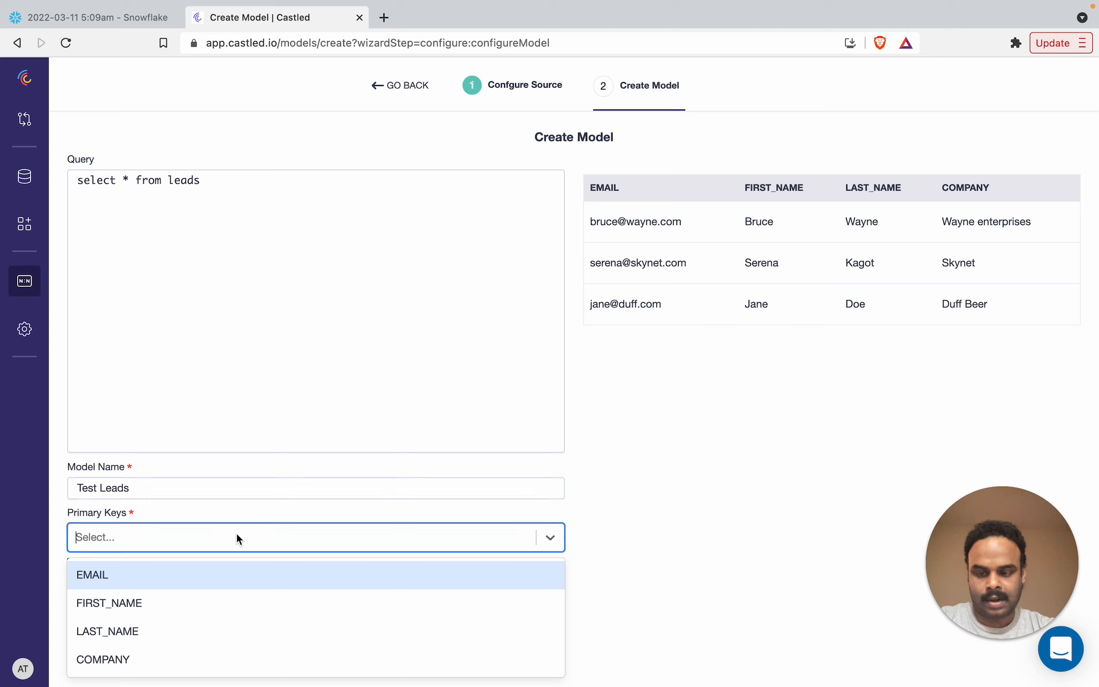
{"action": "left_click", "coordinate": [188, 570]}
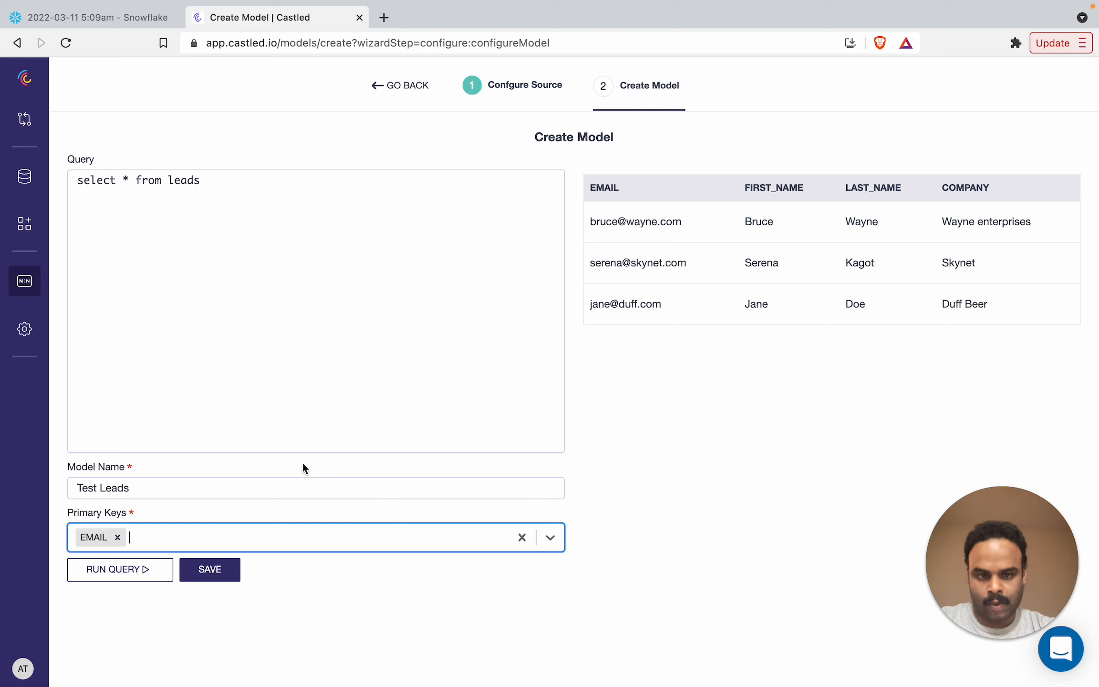
{"action": "left_click", "coordinate": [216, 570]}
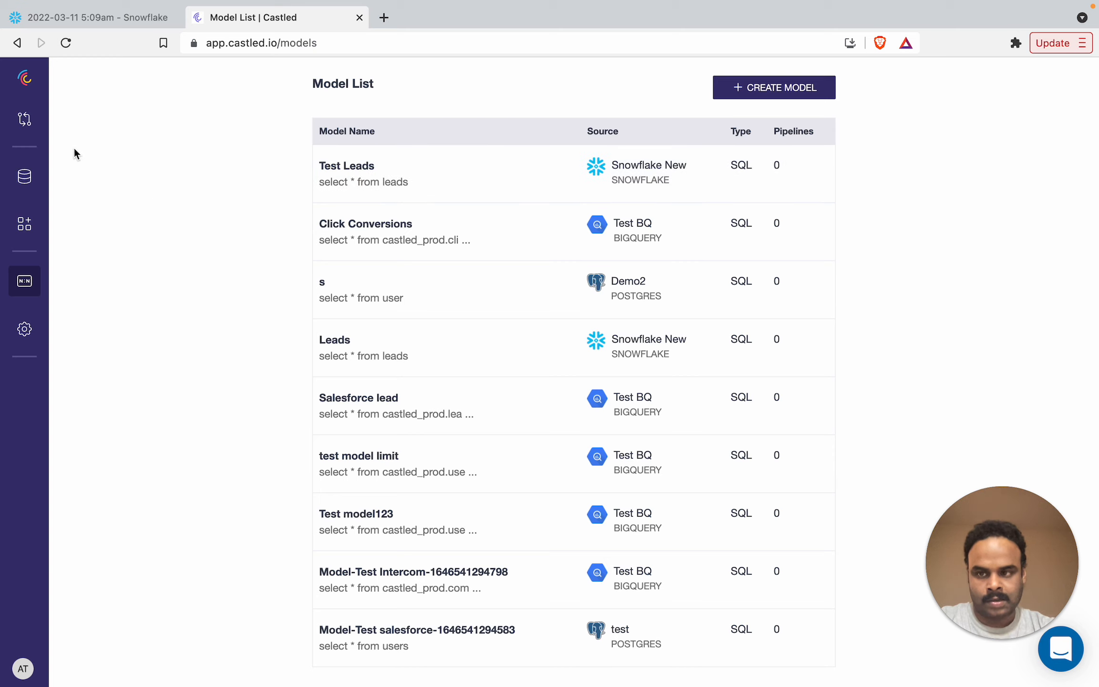
Step: Start a pipeline with your own warehouse, using Snowflake New and the Test Leads model, and run its query to complete the source setup
{"action": "left_click", "coordinate": [26, 122]}
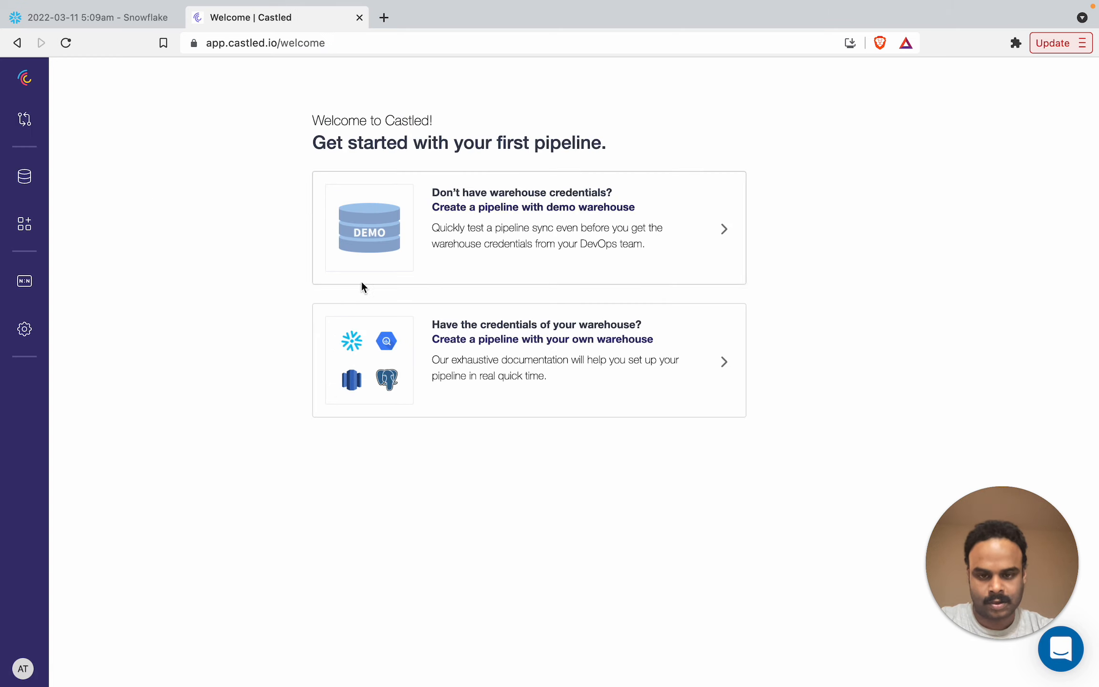
{"action": "left_click", "coordinate": [461, 355]}
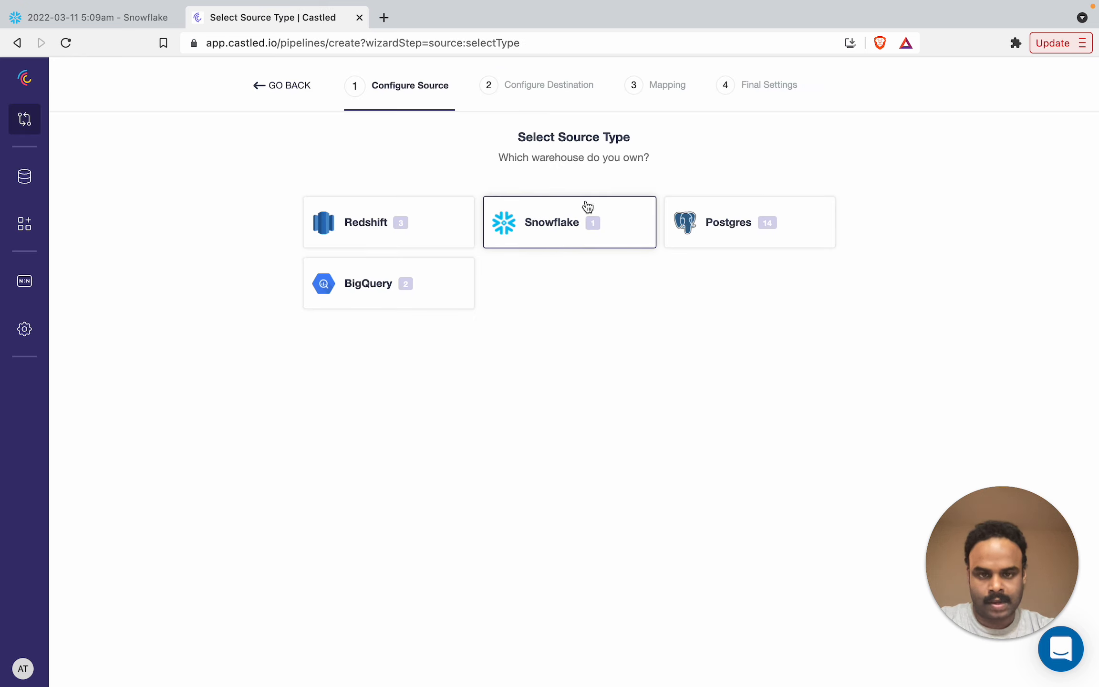
{"action": "left_click", "coordinate": [569, 231]}
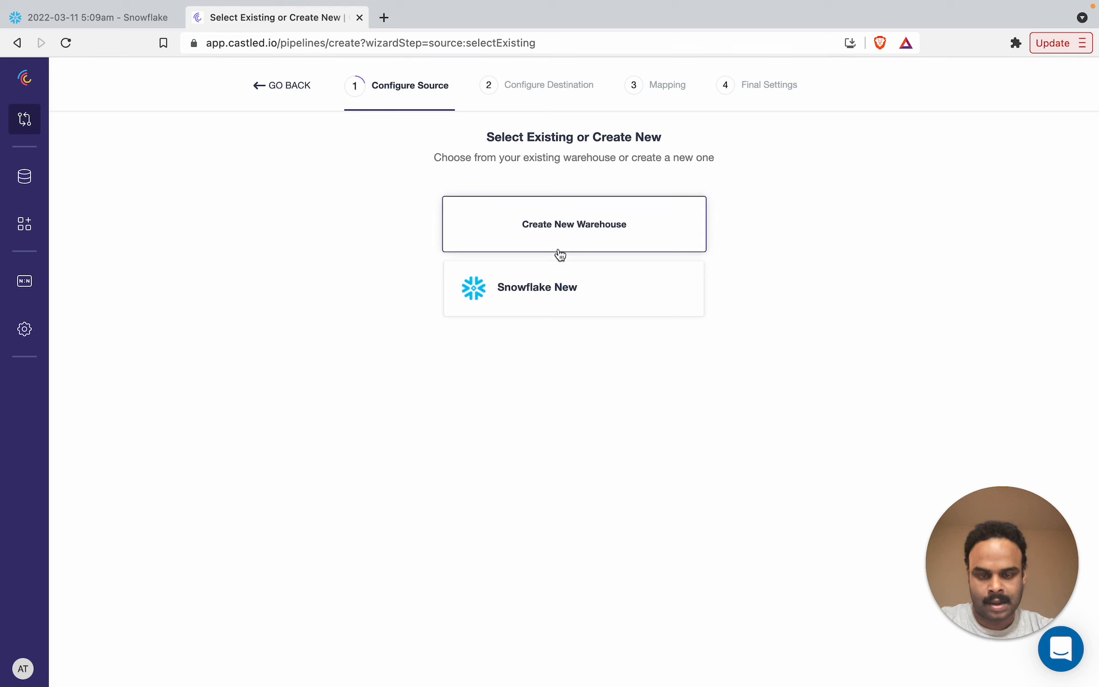
{"action": "left_click", "coordinate": [546, 288]}
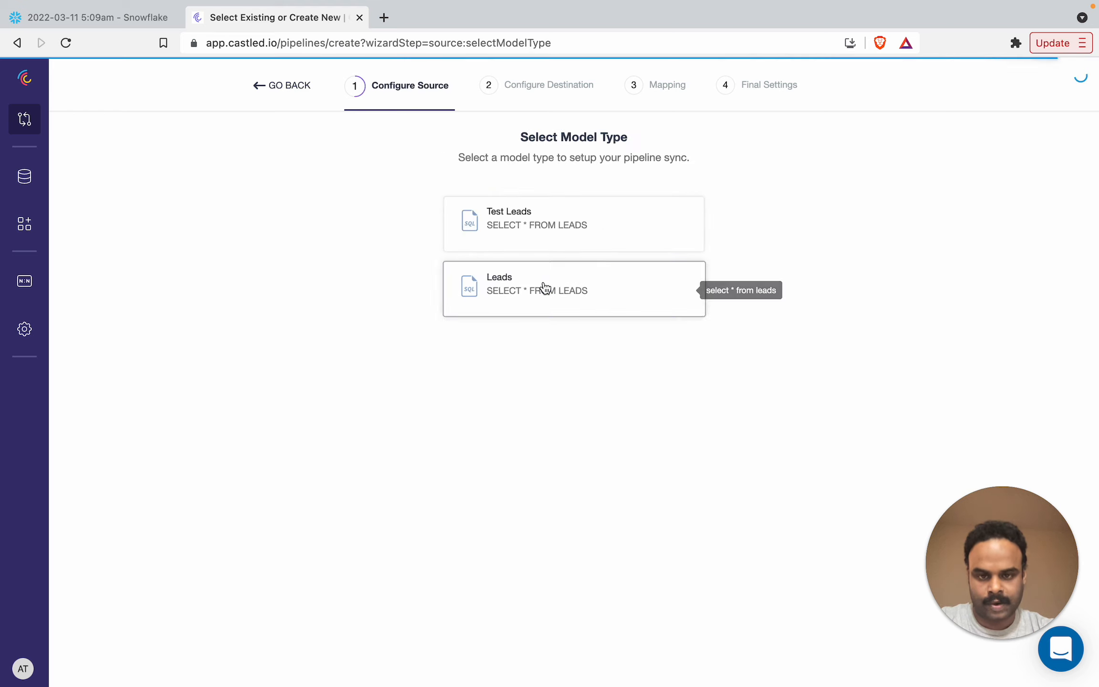
{"action": "left_click", "coordinate": [535, 232]}
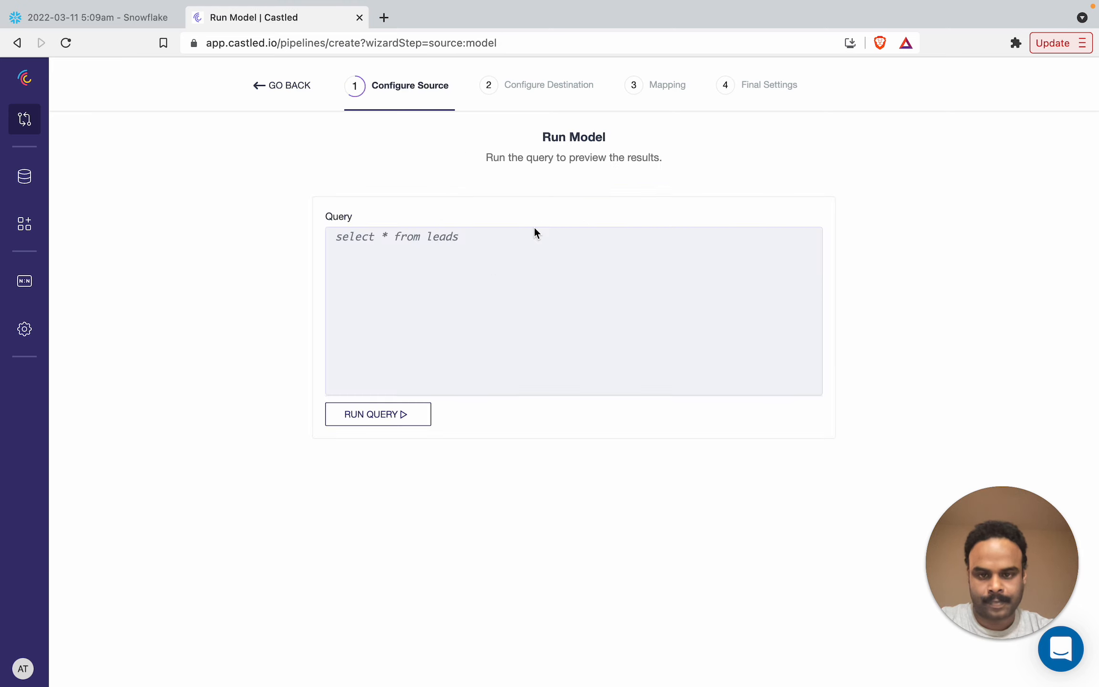
{"action": "left_click", "coordinate": [387, 416]}
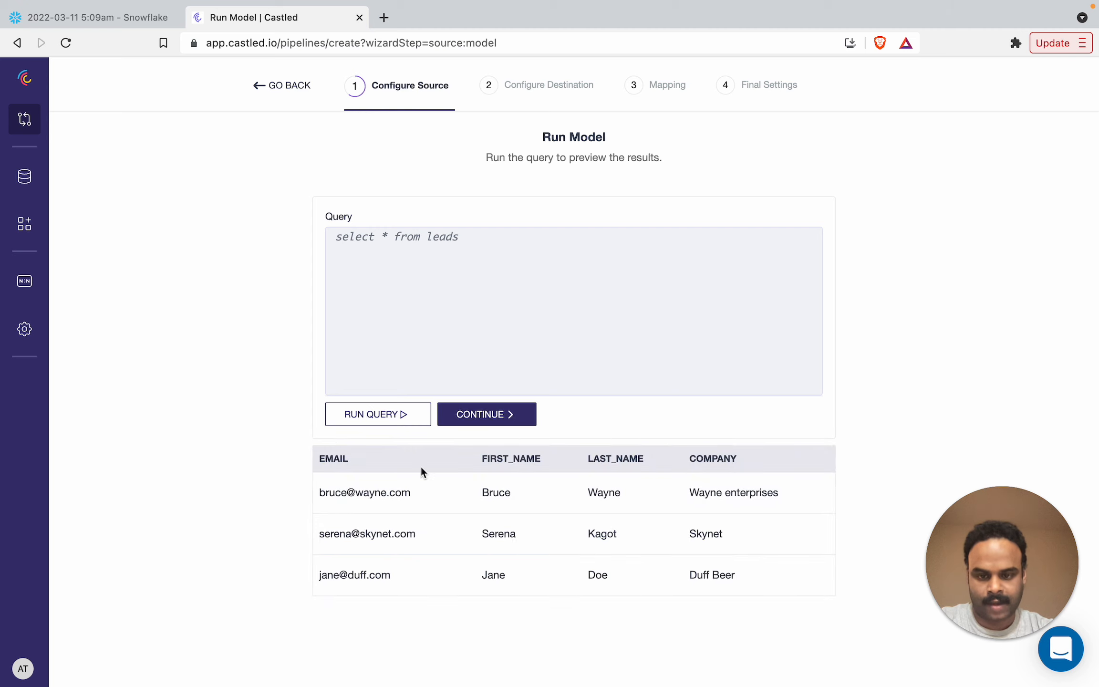
{"action": "left_click", "coordinate": [474, 420]}
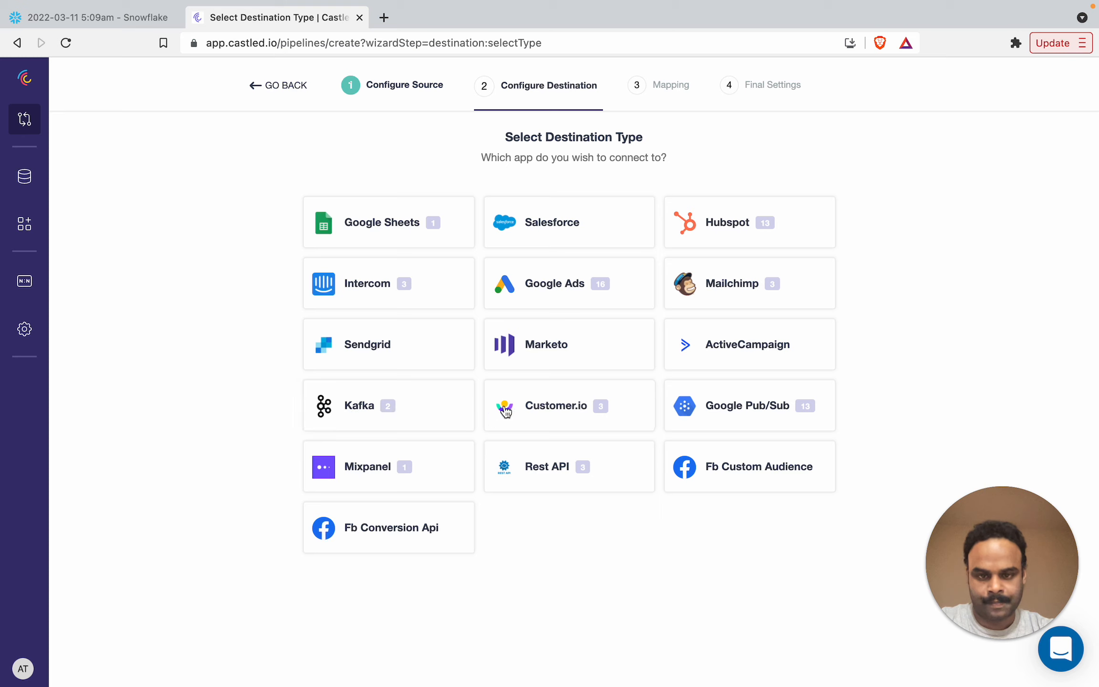
Step: Choose Salesforce as the destination type and save the destination app under the name "Test Salesforce"
{"action": "left_click", "coordinate": [563, 226]}
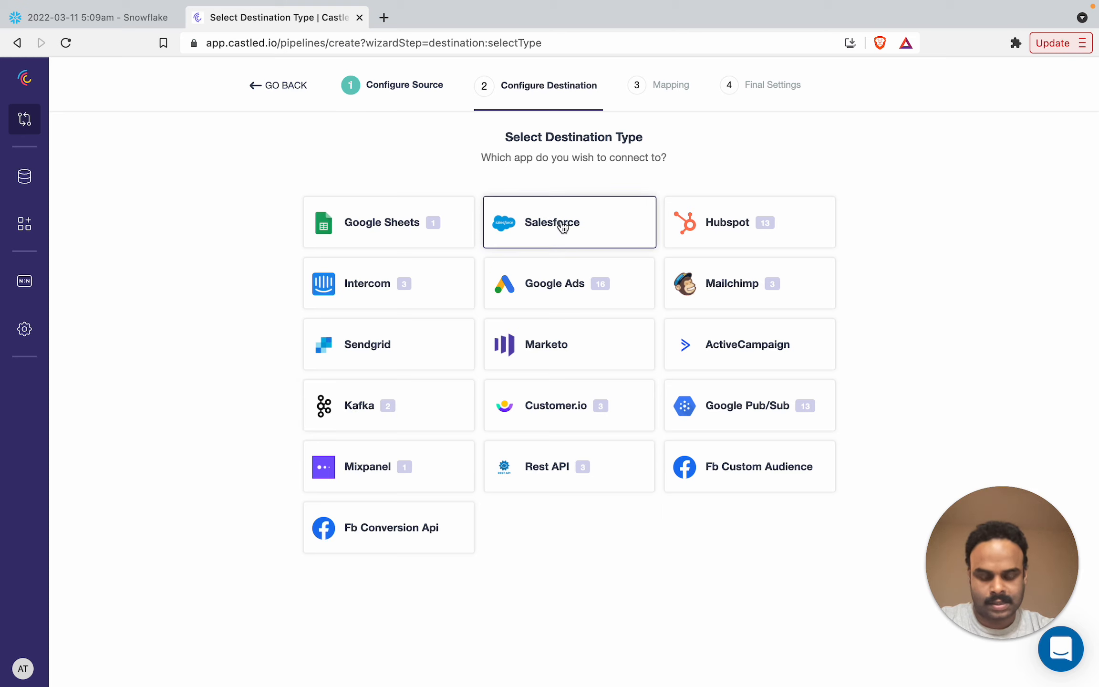
{"action": "left_click", "coordinate": [563, 225]}
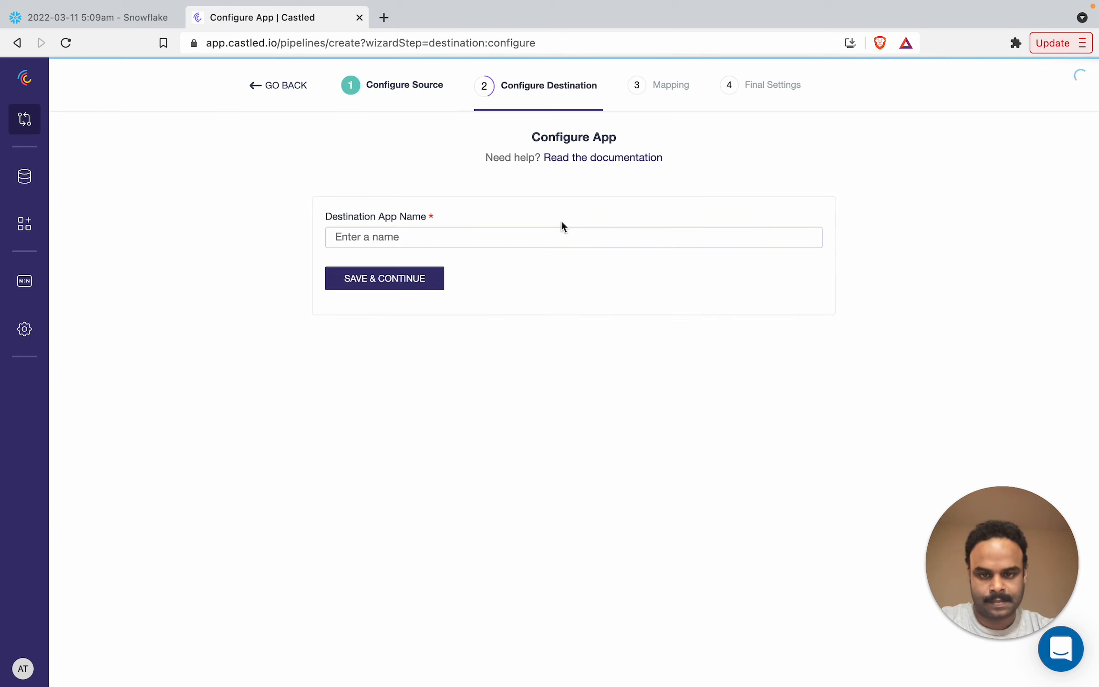
{"action": "left_click", "coordinate": [528, 239]}
{"action": "type", "text": "Test Salesforce"}
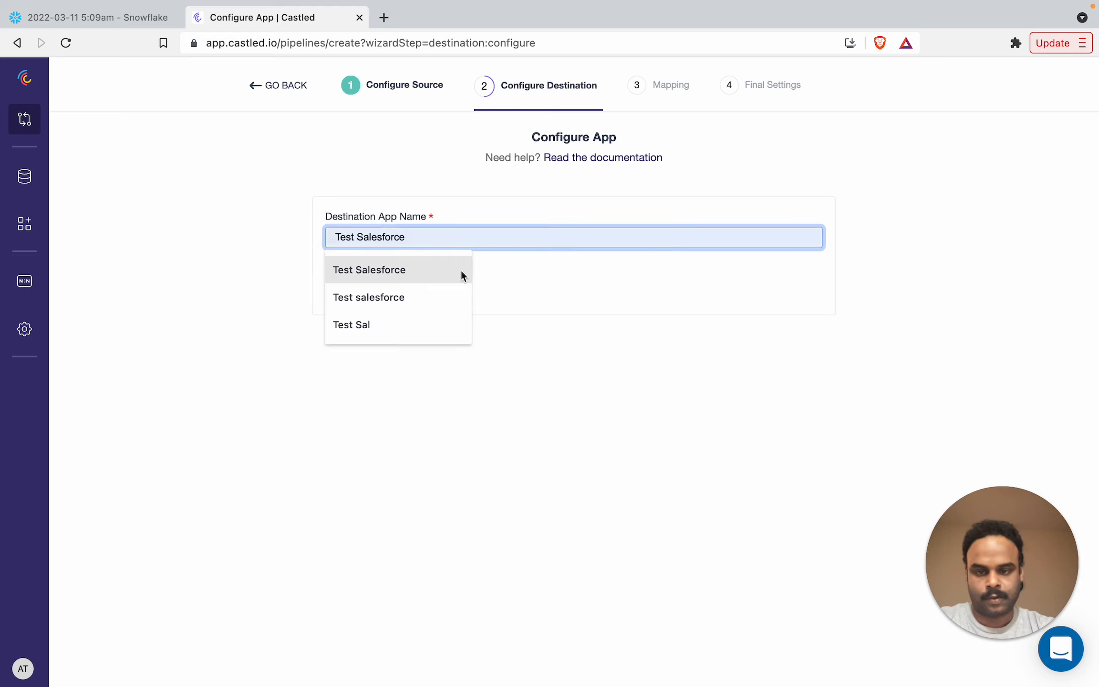
{"action": "left_click", "coordinate": [458, 272]}
{"action": "left_click", "coordinate": [416, 284]}
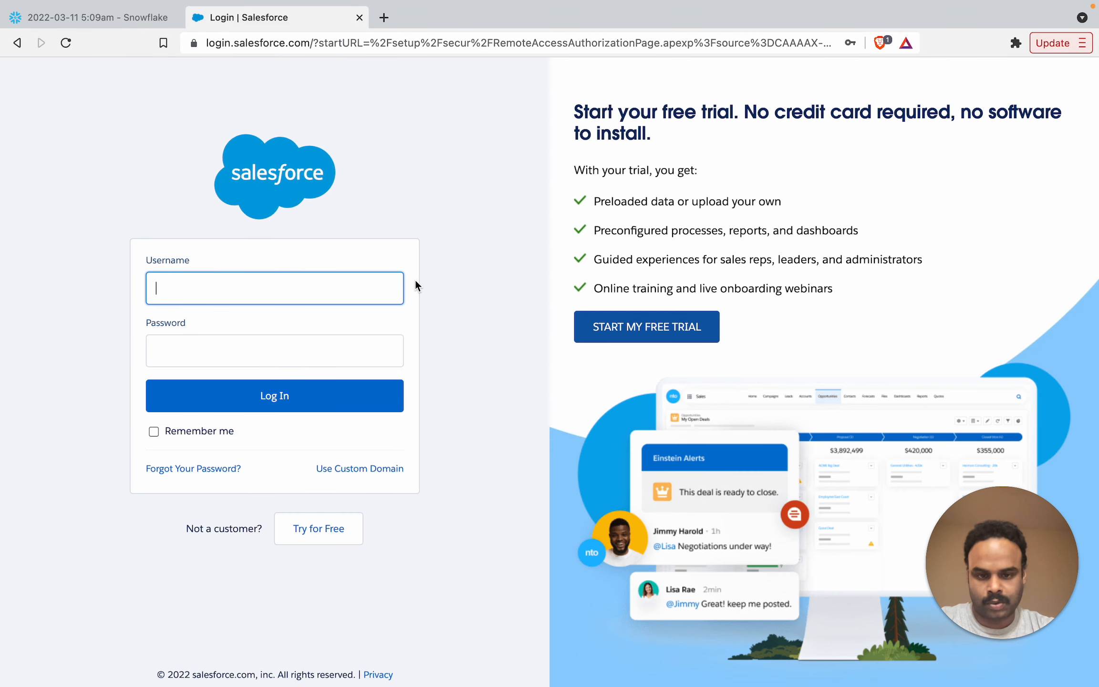
Step: Log in to Salesforce by filling in the saved account username and password
{"action": "left_click", "coordinate": [348, 292]}
{"action": "left_click", "coordinate": [314, 322]}
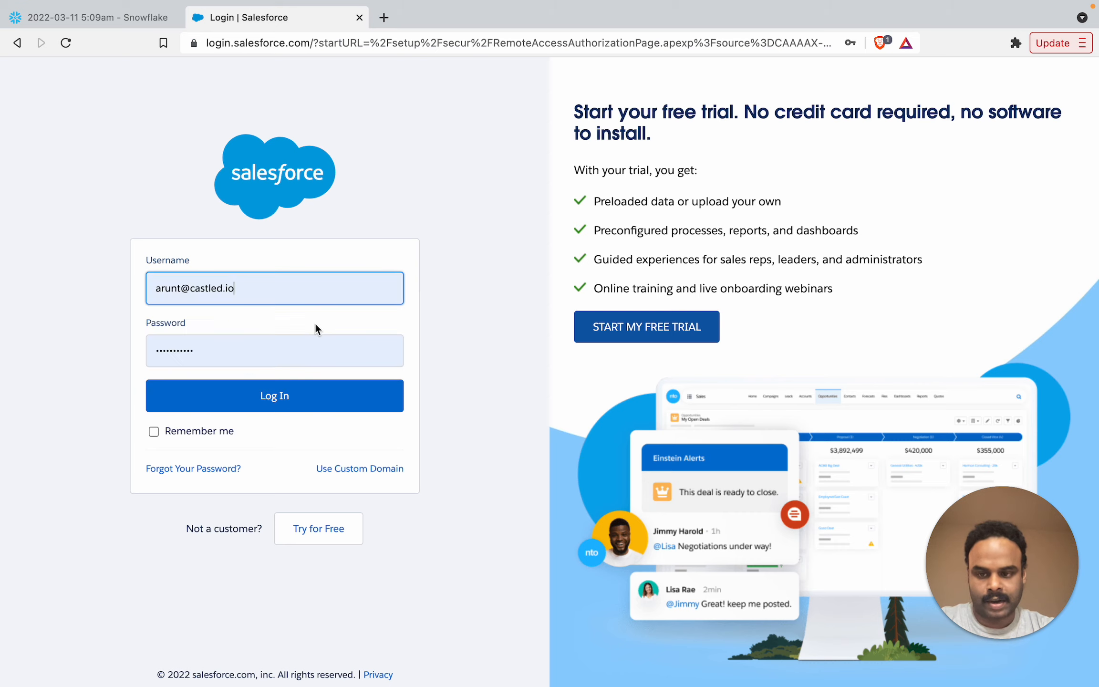
{"action": "left_click", "coordinate": [274, 391]}
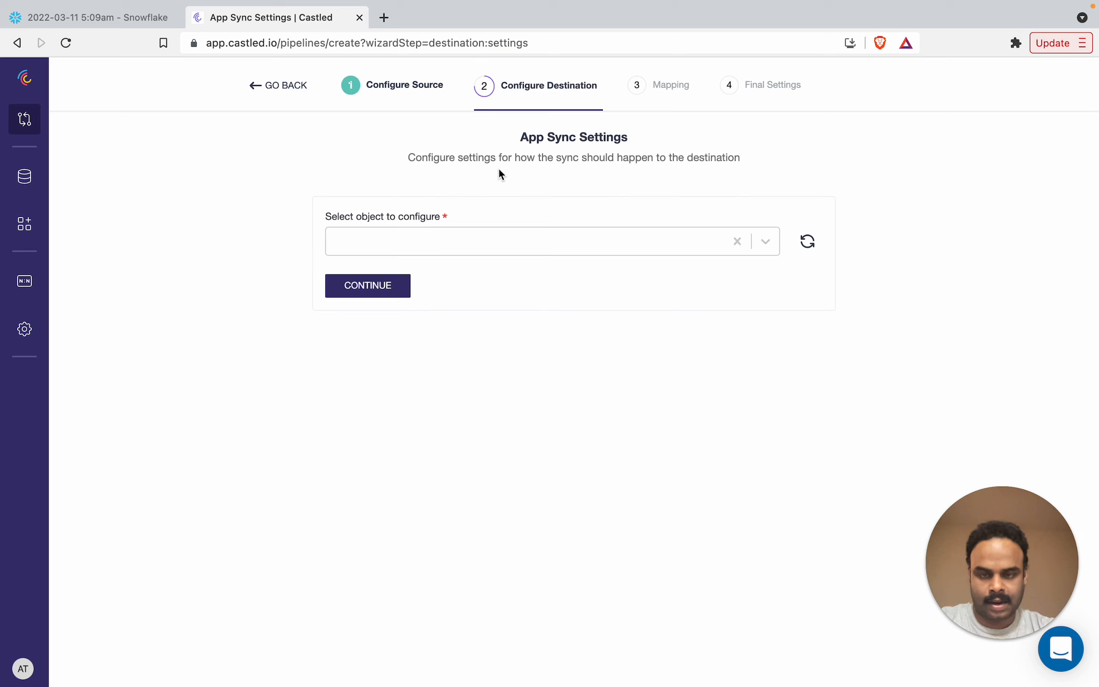
Step: Configure the app sync settings with the Lead object and the Upsert sync mode, and continue to field mapping
{"action": "left_click", "coordinate": [453, 243]}
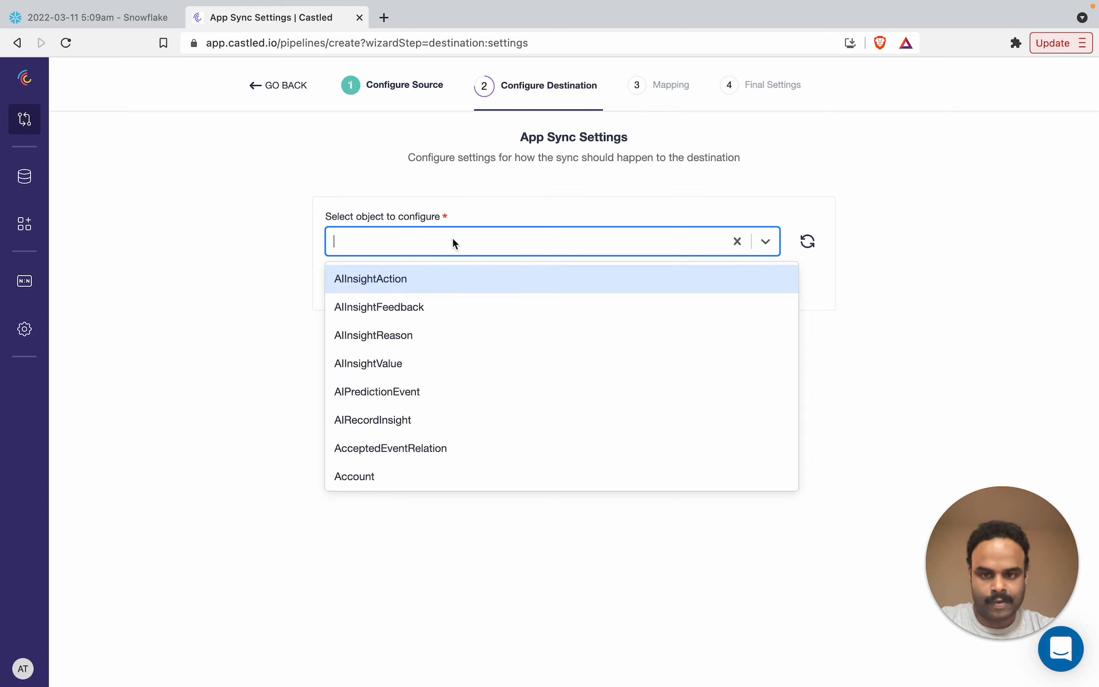
{"action": "type", "text": "Lead"}
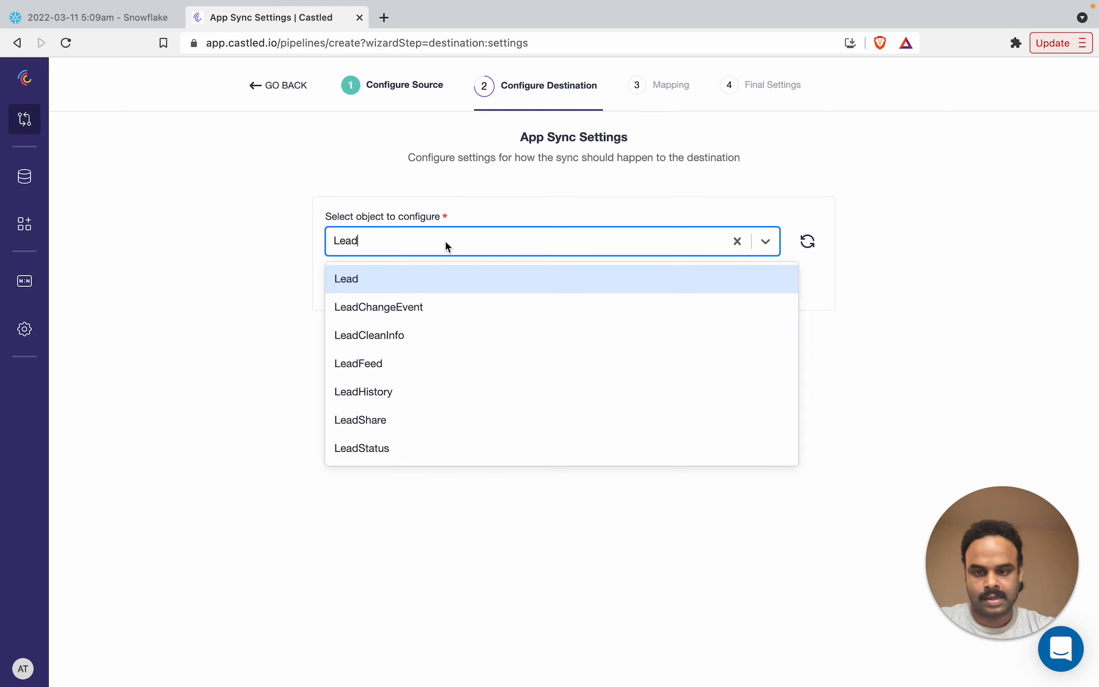
{"action": "left_click", "coordinate": [405, 282]}
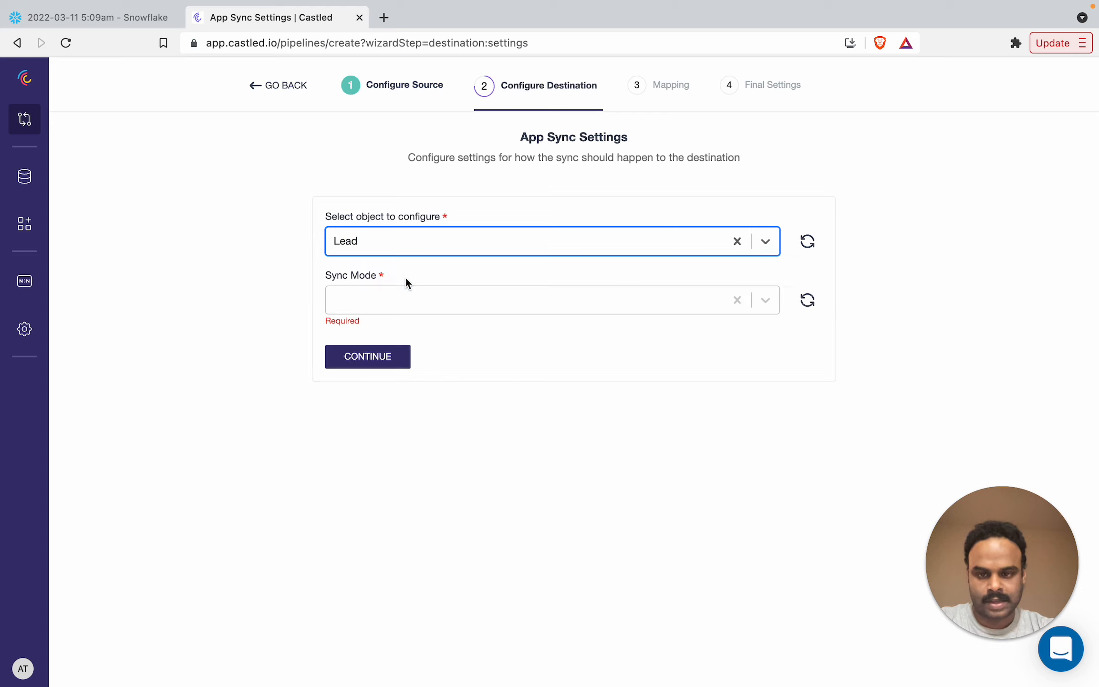
{"action": "left_click", "coordinate": [397, 300]}
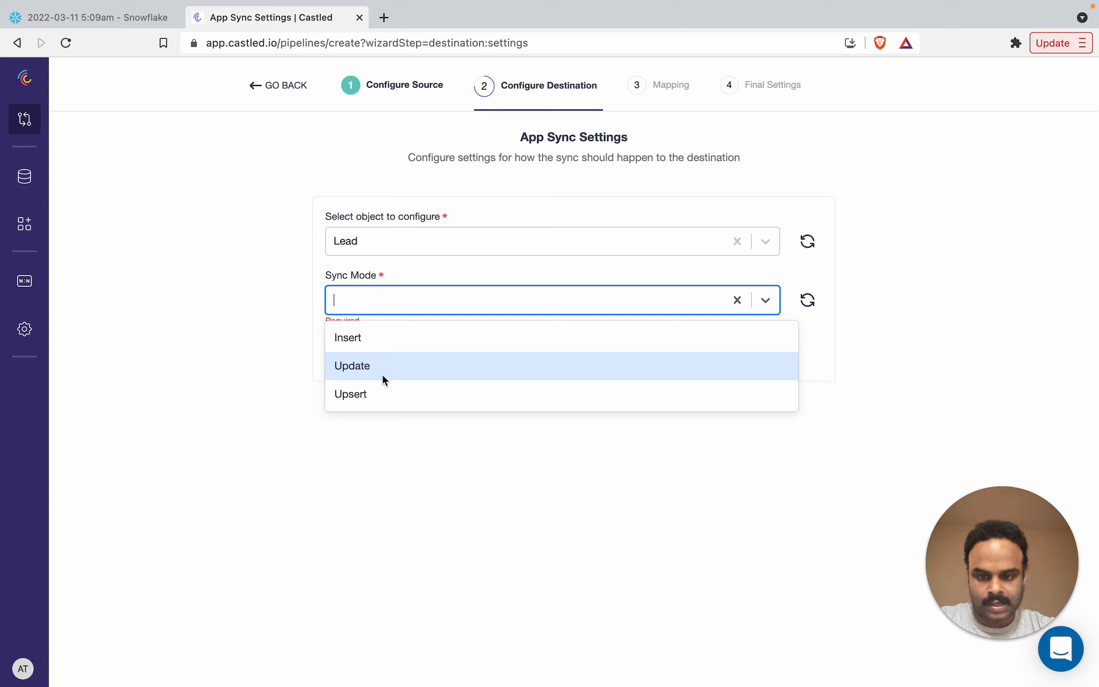
{"action": "left_click", "coordinate": [377, 392]}
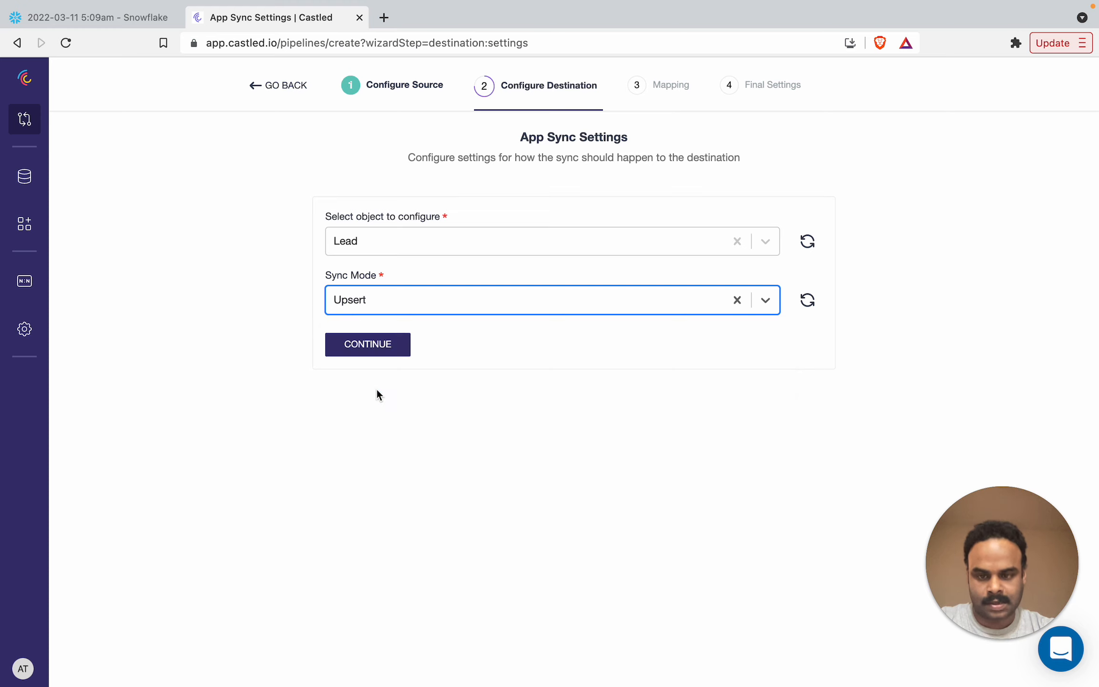
{"action": "left_click", "coordinate": [384, 347]}
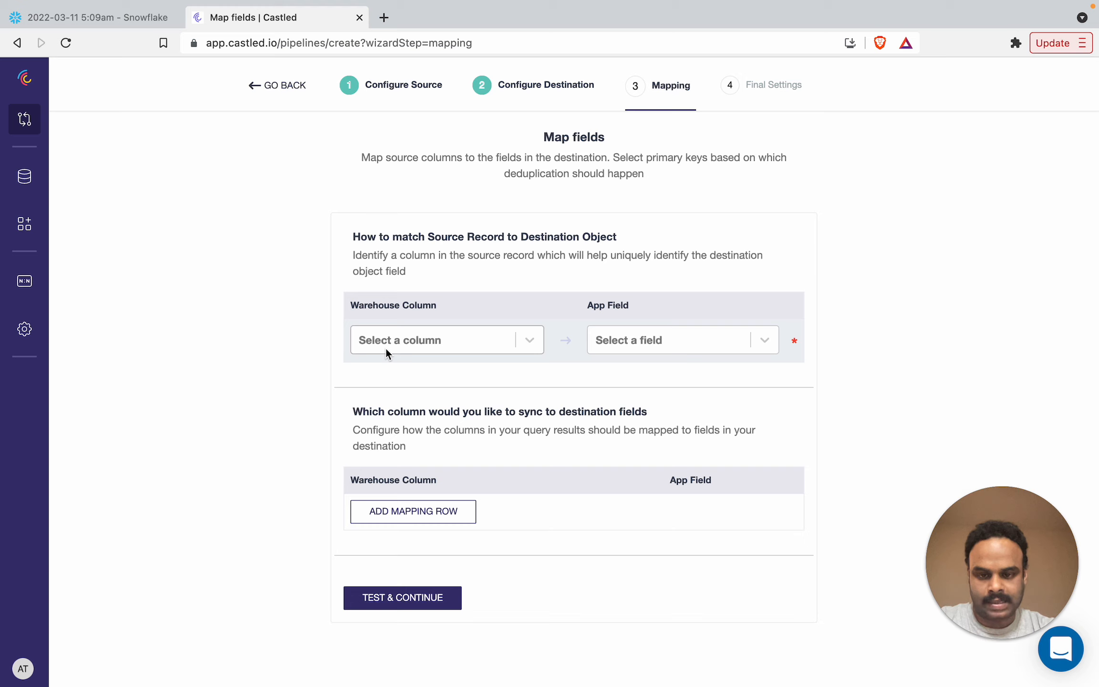
Step: Match source records to the destination object by pairing the EMAIL warehouse column with the Email app field
{"action": "left_click", "coordinate": [446, 341]}
{"action": "left_click", "coordinate": [429, 376]}
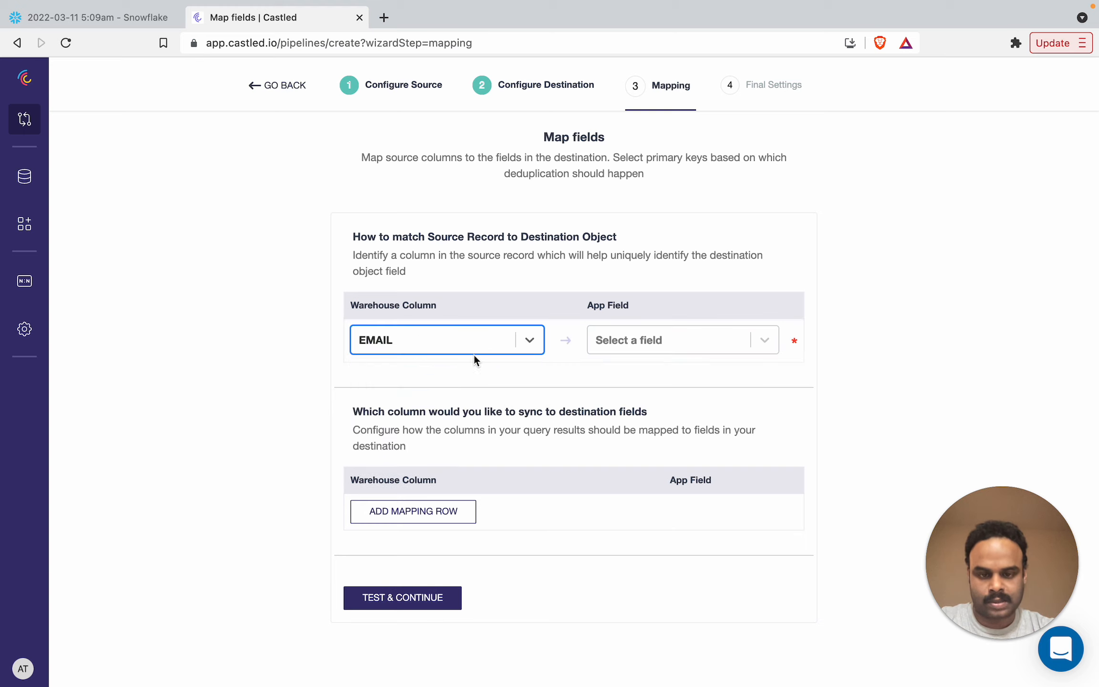
{"action": "left_click", "coordinate": [615, 342]}
{"action": "left_click", "coordinate": [613, 377]}
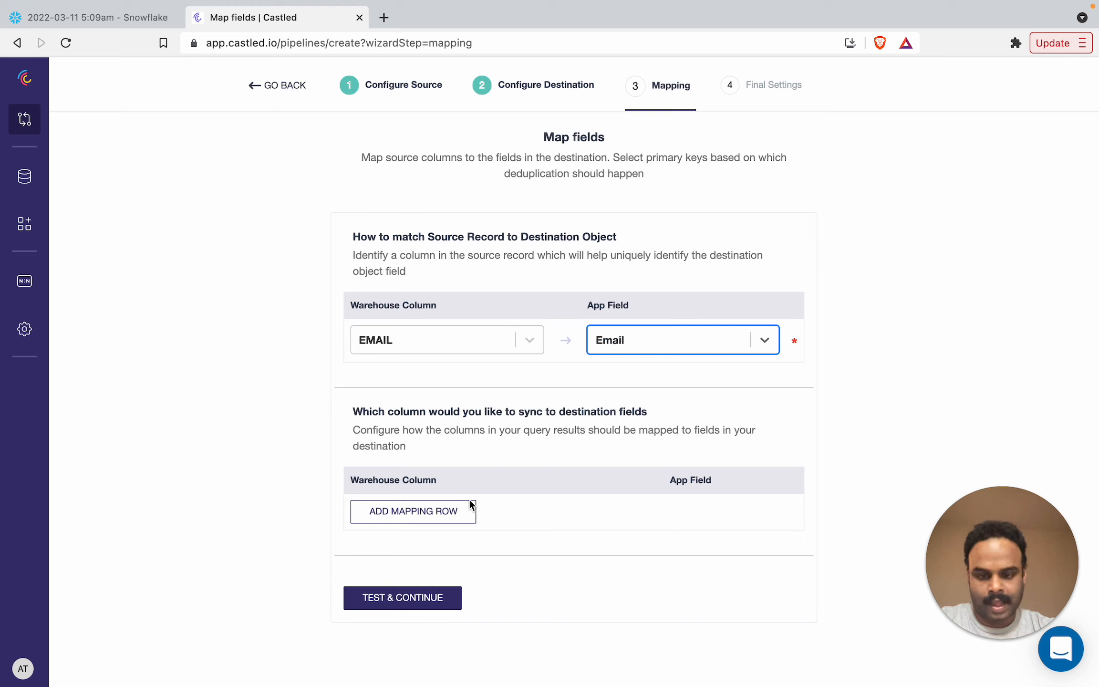
Step: Add a mapping row that syncs the FIRST_NAME warehouse column to the FirstName app field
{"action": "left_click", "coordinate": [458, 514]}
{"action": "left_click", "coordinate": [451, 516]}
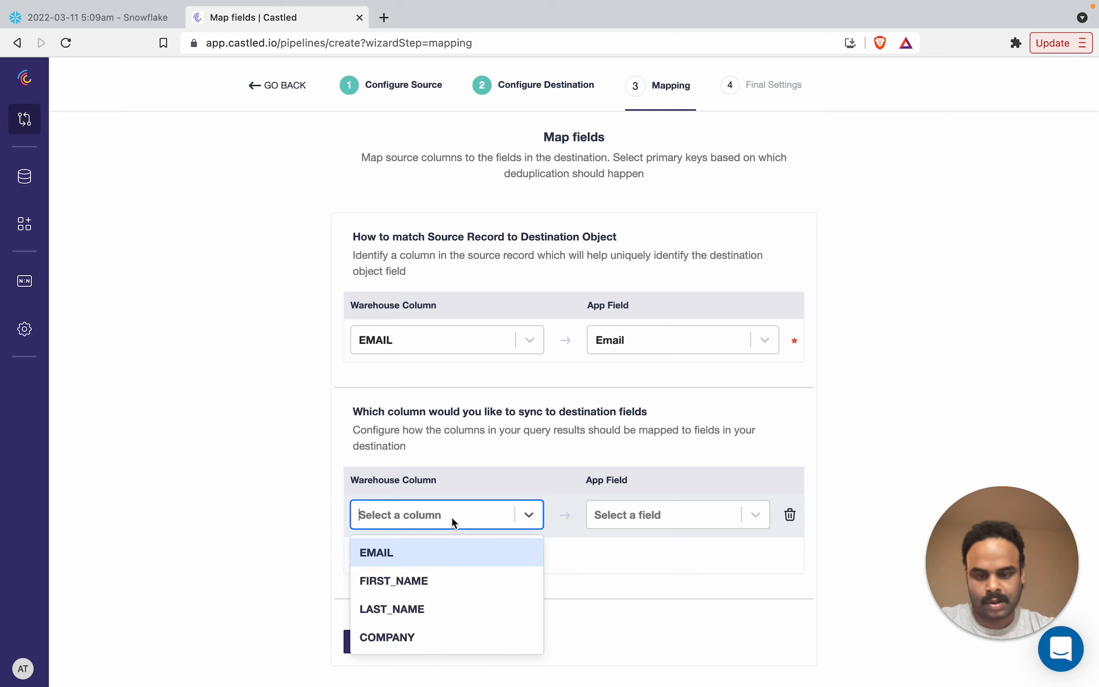
{"action": "type", "text": "fi"}
{"action": "left_click", "coordinate": [423, 550]}
{"action": "left_click", "coordinate": [615, 518]}
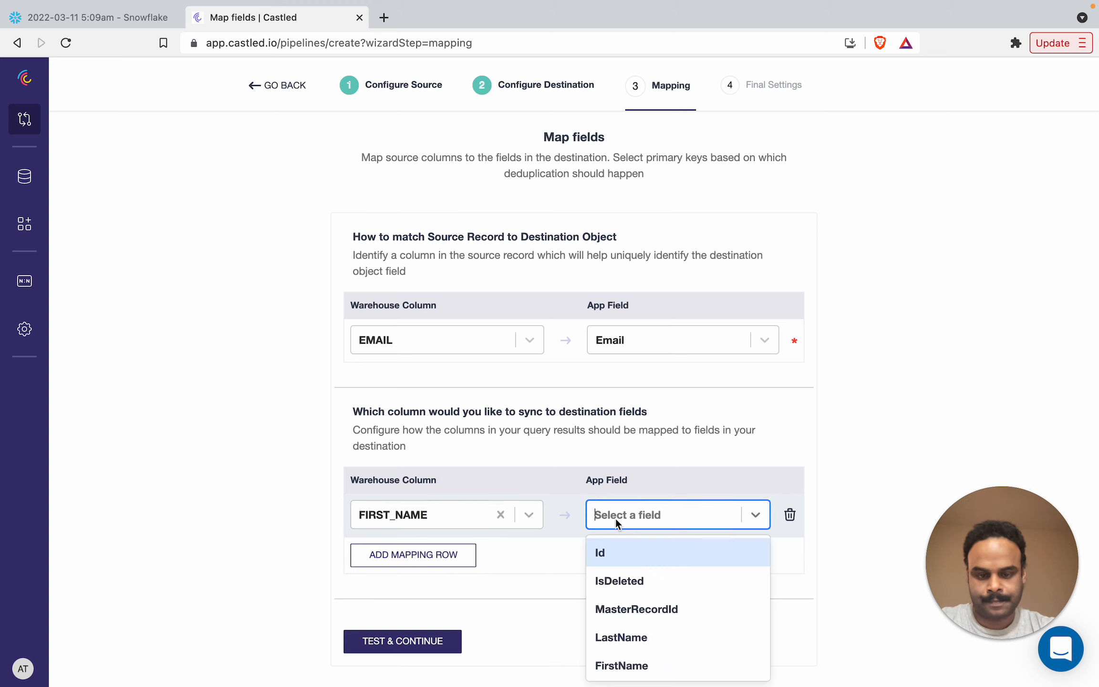
{"action": "type", "text": "fi"}
{"action": "left_click", "coordinate": [604, 551]}
Step: Add a second mapping row that syncs the LAST_NAME warehouse column to the LastName app field
{"action": "left_click", "coordinate": [449, 556]}
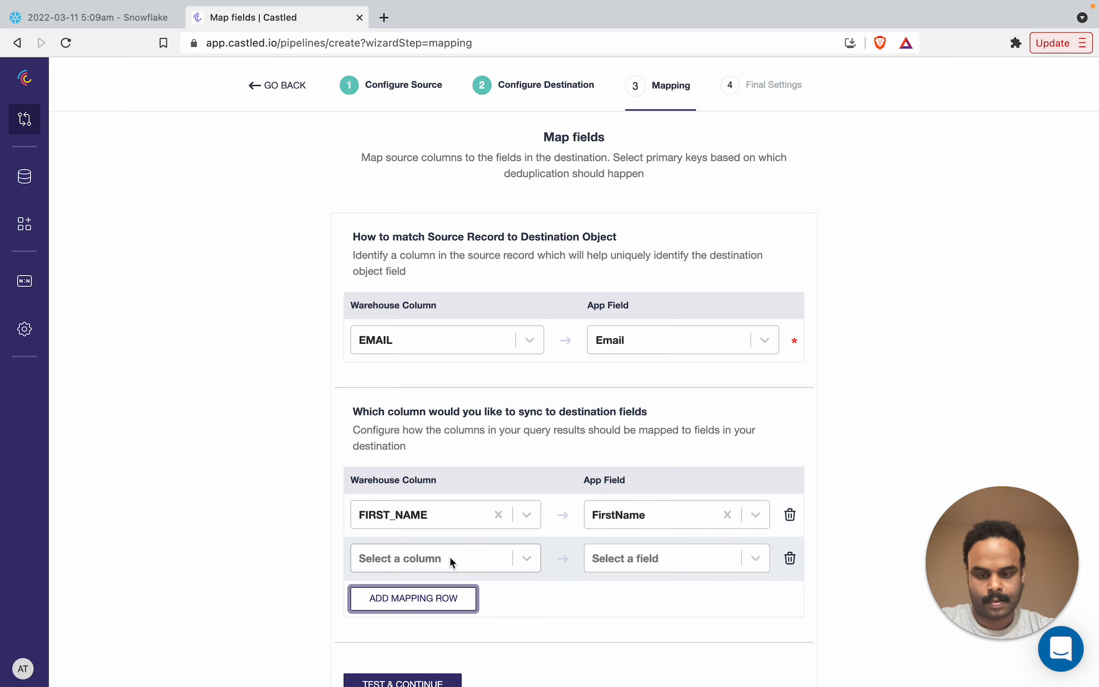
{"action": "left_click", "coordinate": [450, 556]}
{"action": "type", "text": "la"}
{"action": "left_click", "coordinate": [429, 572]}
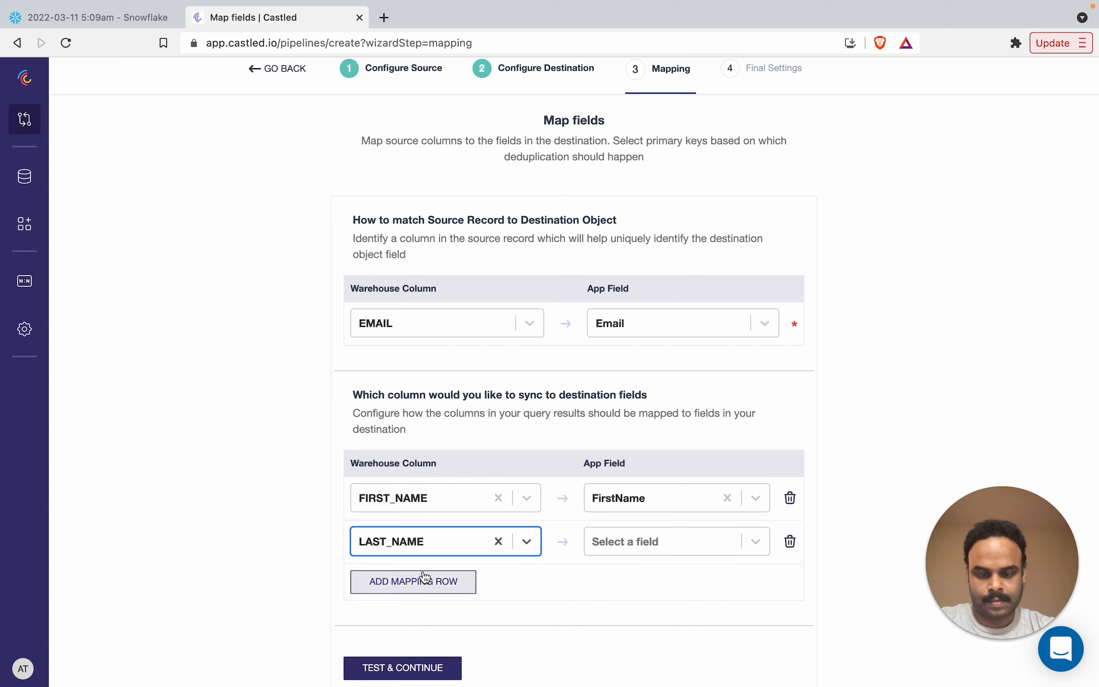
{"action": "left_click", "coordinate": [604, 552]}
{"action": "type", "text": "la"}
{"action": "left_click", "coordinate": [596, 572]}
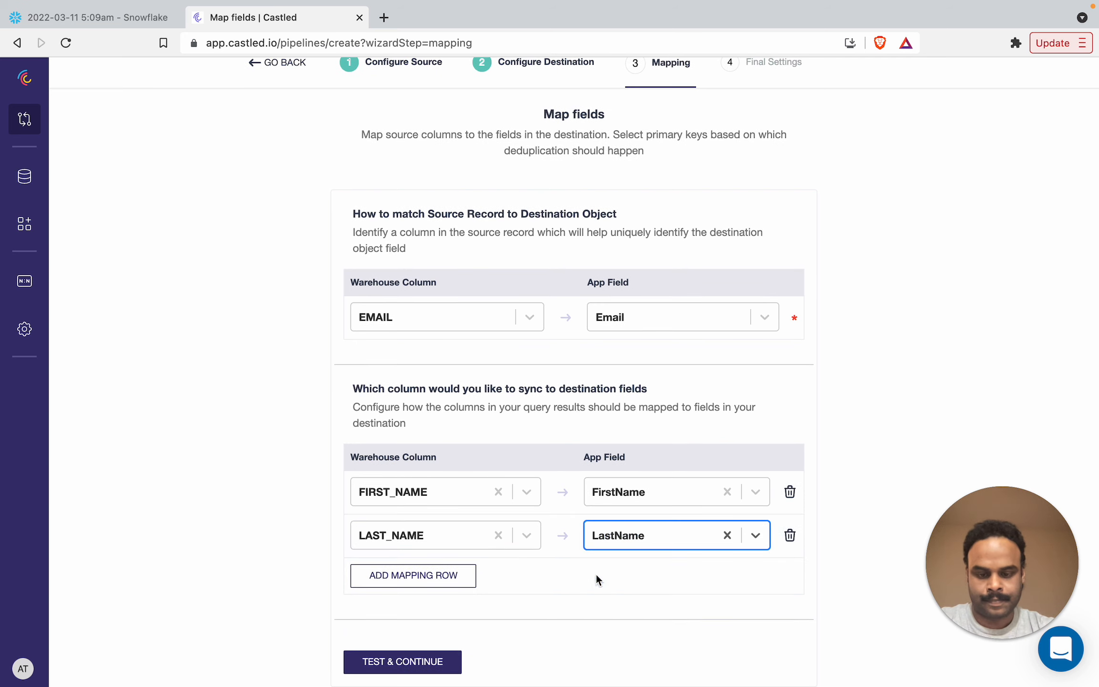
Step: Add a third mapping row from the COMPANY column to the Company app field, and test the mapping to continue to the final settings
{"action": "left_click", "coordinate": [449, 575]}
{"action": "type", "text": "com"}
{"action": "left_click", "coordinate": [423, 585]}
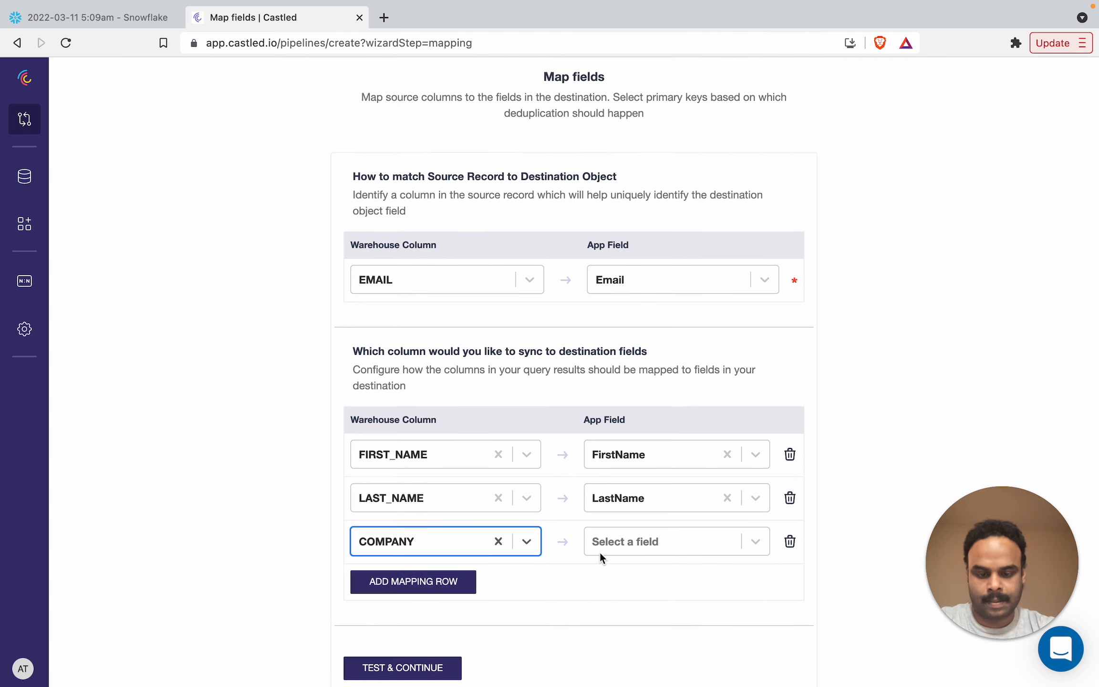
{"action": "left_click", "coordinate": [638, 551]}
{"action": "type", "text": "comp"}
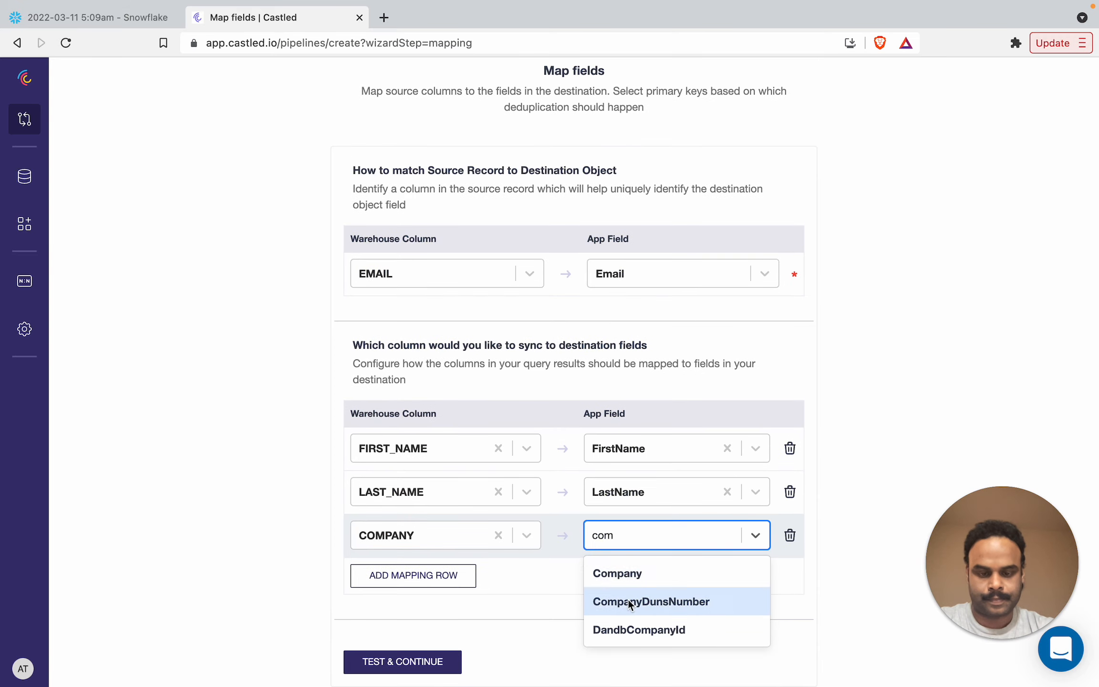
{"action": "left_click", "coordinate": [642, 573]}
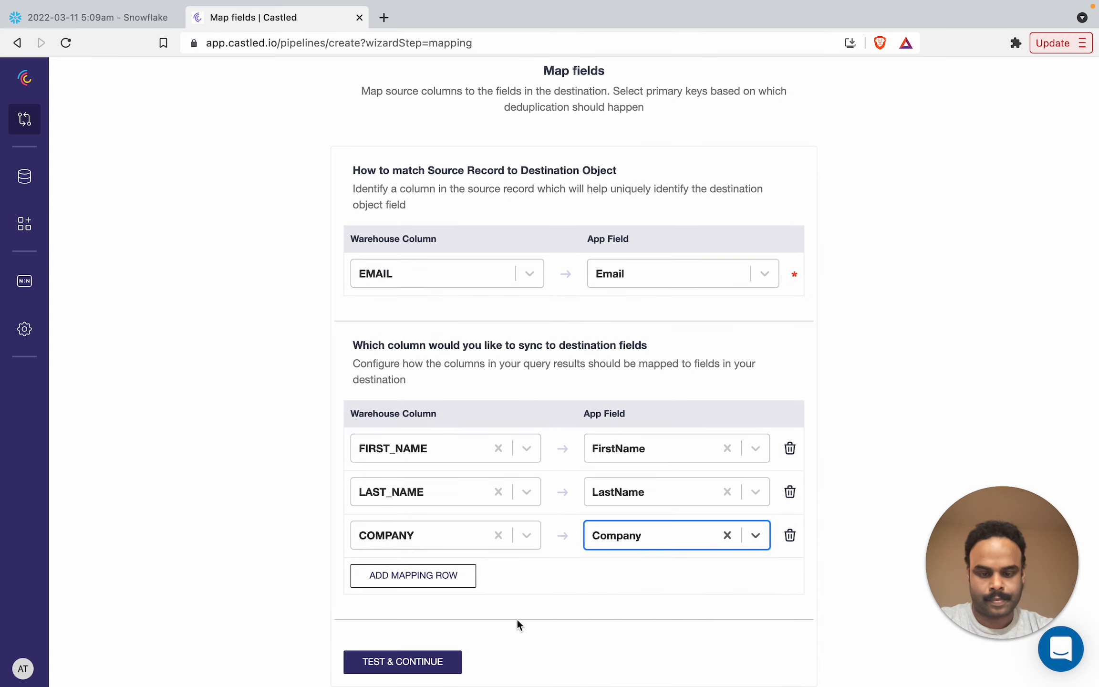
{"action": "left_click", "coordinate": [436, 661]}
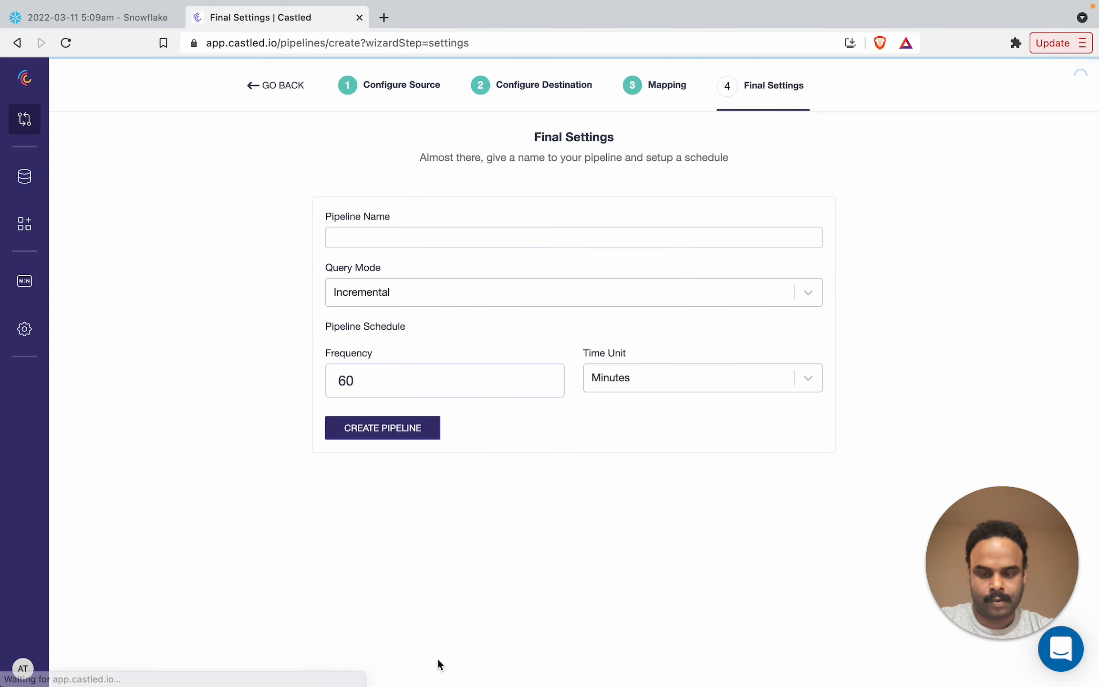
Step: Name the pipeline "Snowflake to Salesforce" in the final settings
{"action": "left_click", "coordinate": [501, 241]}
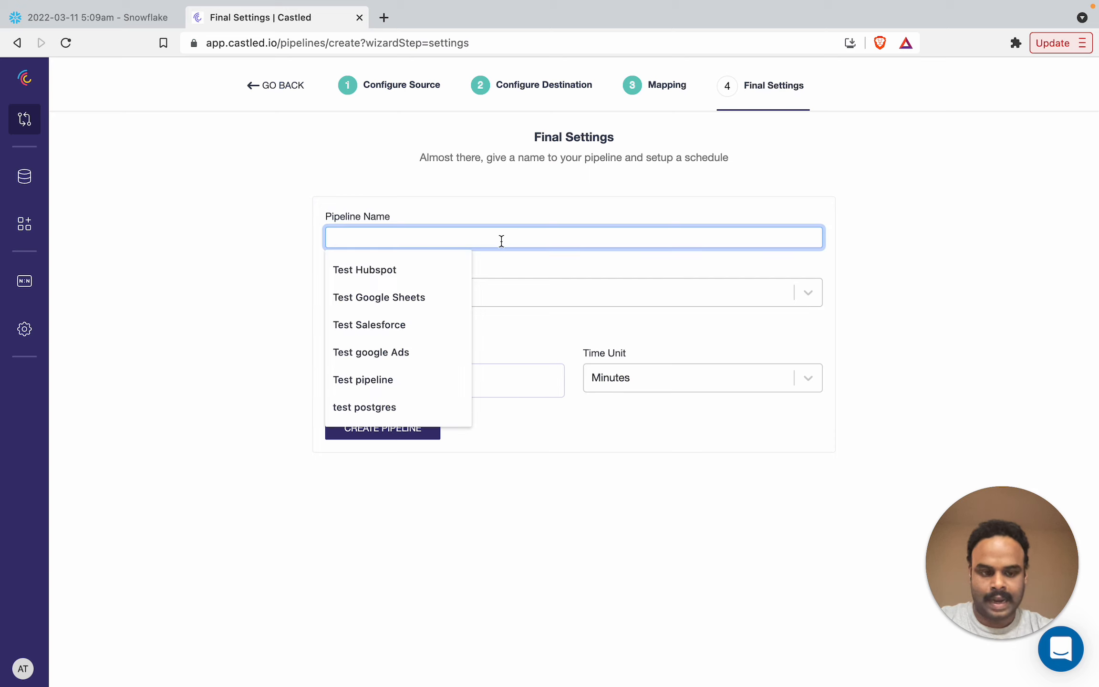
{"action": "type", "text": "Test"}
{"action": "key", "text": "BackSpace"}
{"action": "key", "text": "BackSpace"}
{"action": "key", "text": "BackSpace"}
{"action": "key", "text": "BackSpace"}
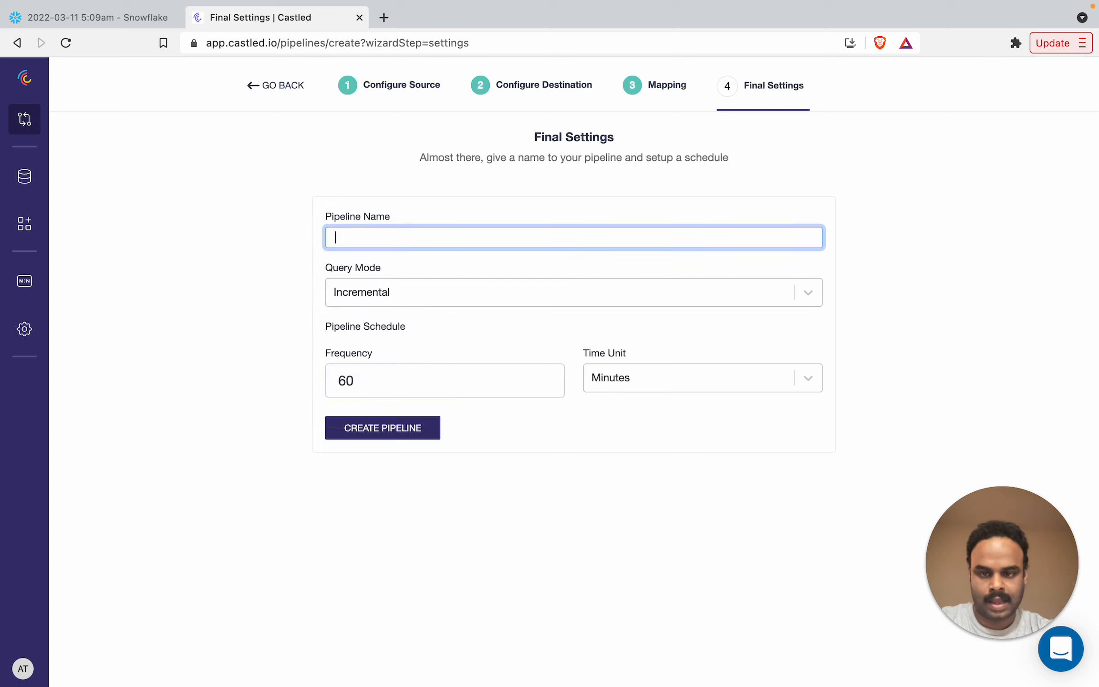
{"action": "type", "text": "Snowflake to Sale"}
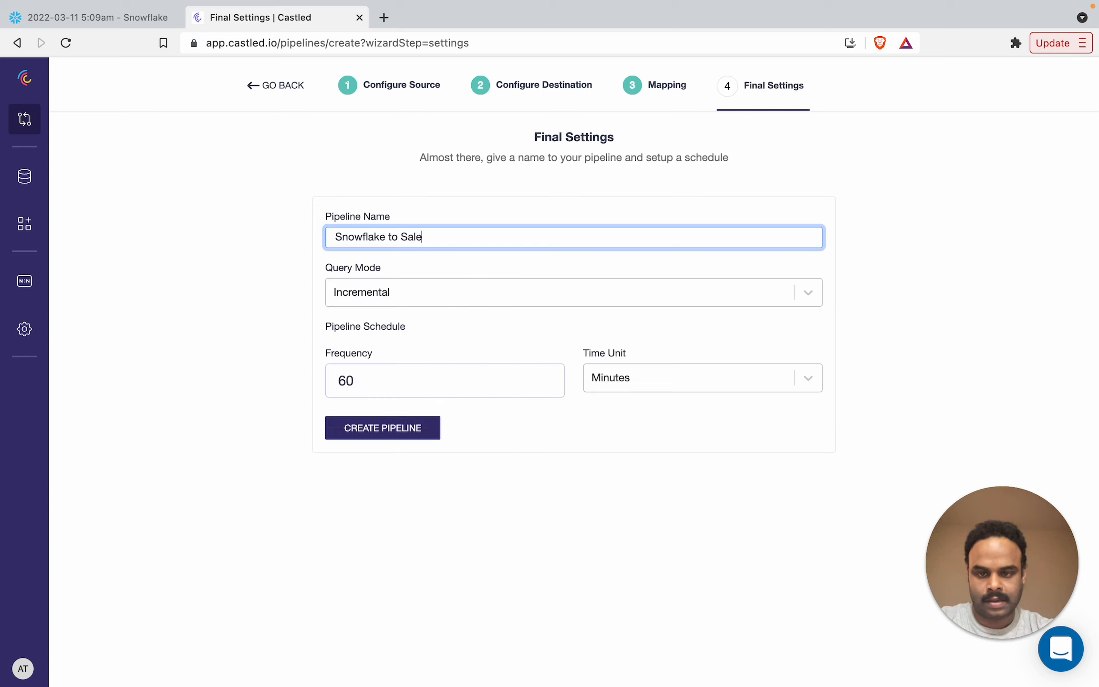
{"action": "type", "text": "sforce"}
{"action": "left_click", "coordinate": [520, 200]}
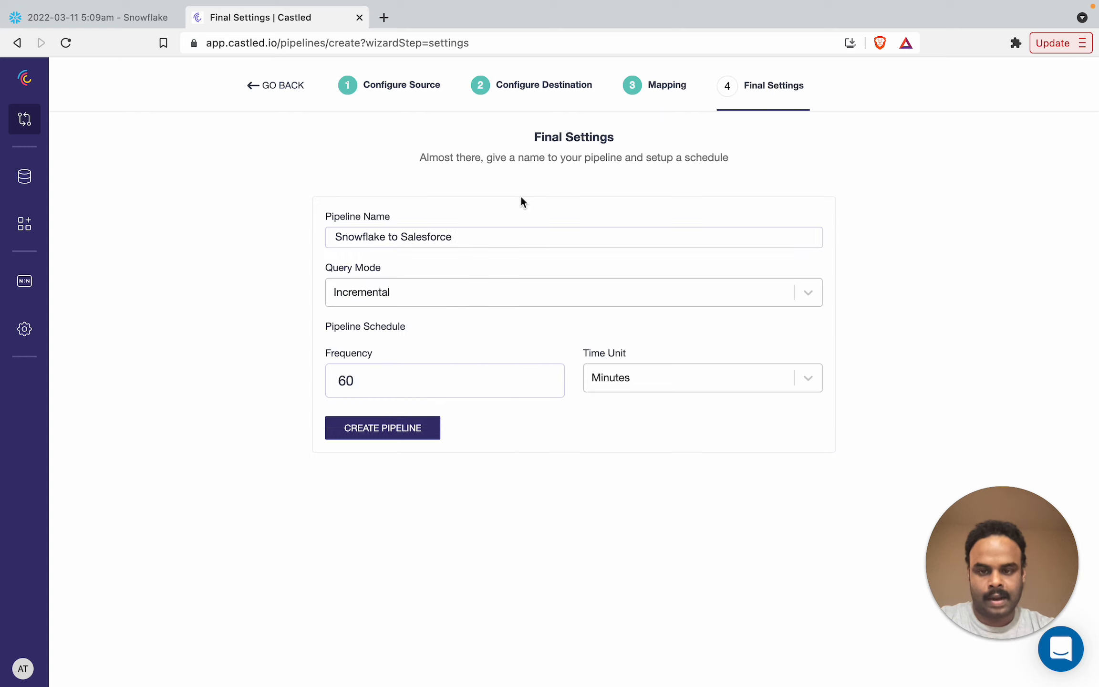
Step: Create the pipeline with the Incremental query mode and a schedule frequency of 5 minutes
{"action": "left_click", "coordinate": [401, 291]}
{"action": "left_click", "coordinate": [385, 322]}
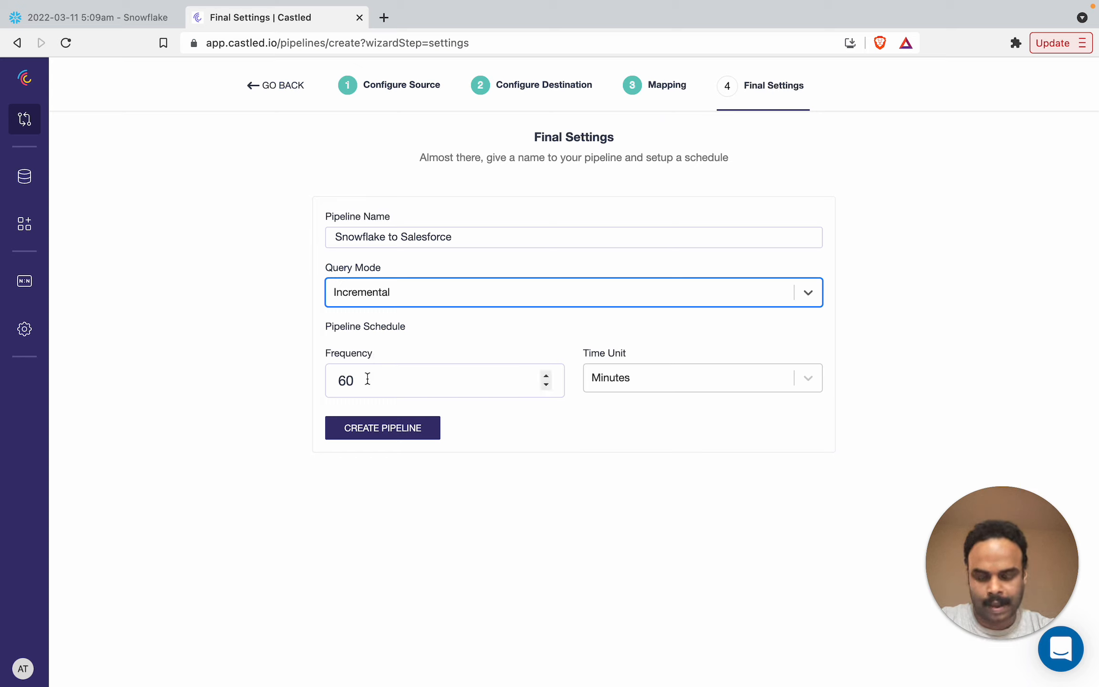
{"action": "left_click_drag", "start_coordinate": [367, 379], "coordinate": [308, 371]}
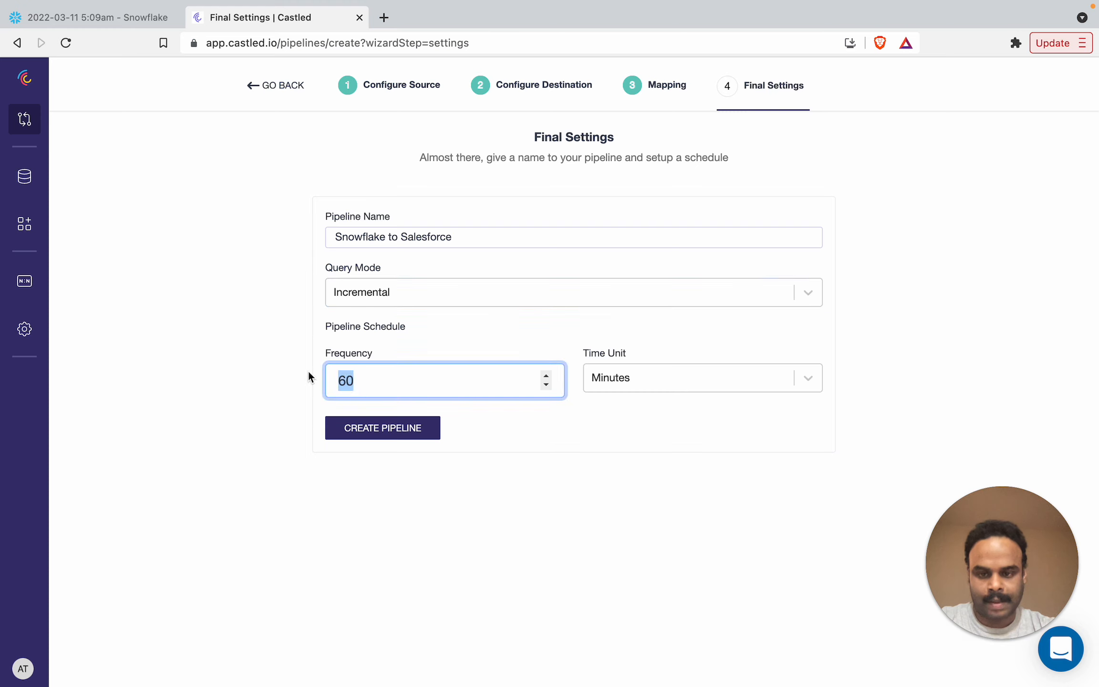
{"action": "key", "text": "BackSpace"}
{"action": "type", "text": "5"}
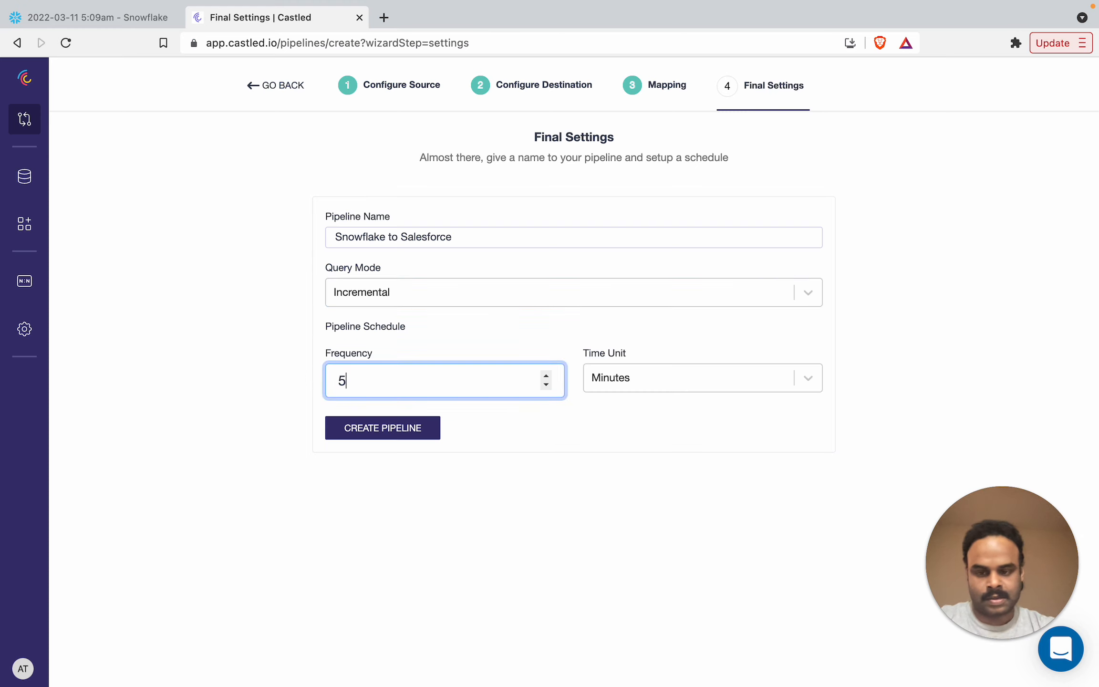
{"action": "left_click", "coordinate": [476, 414]}
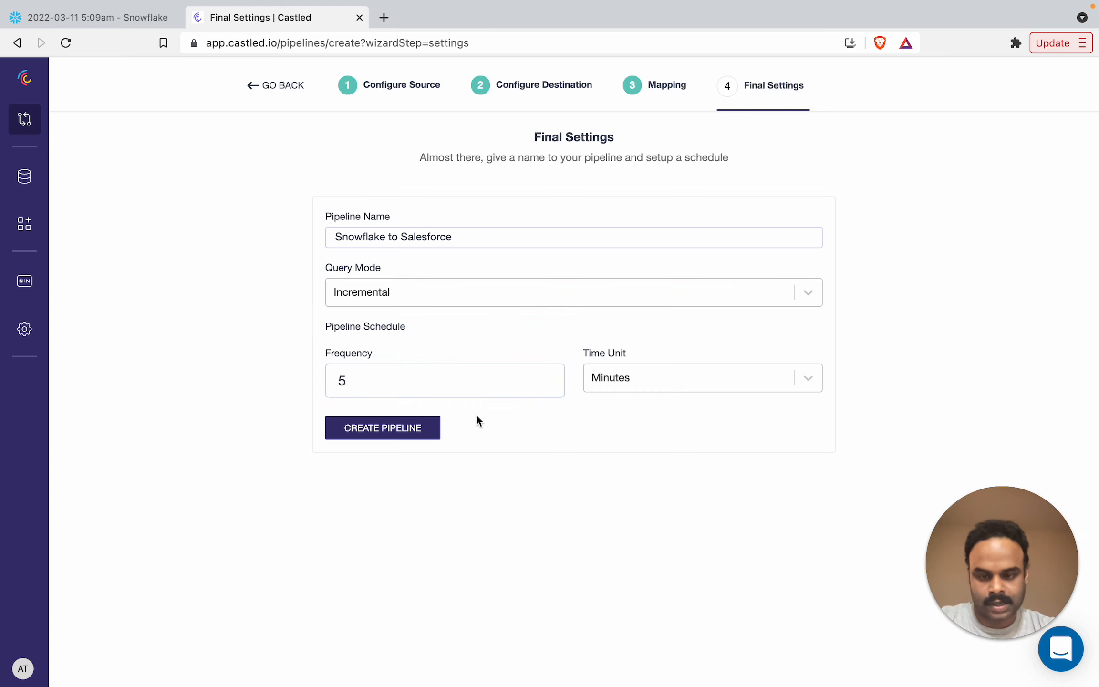
{"action": "left_click", "coordinate": [419, 430]}
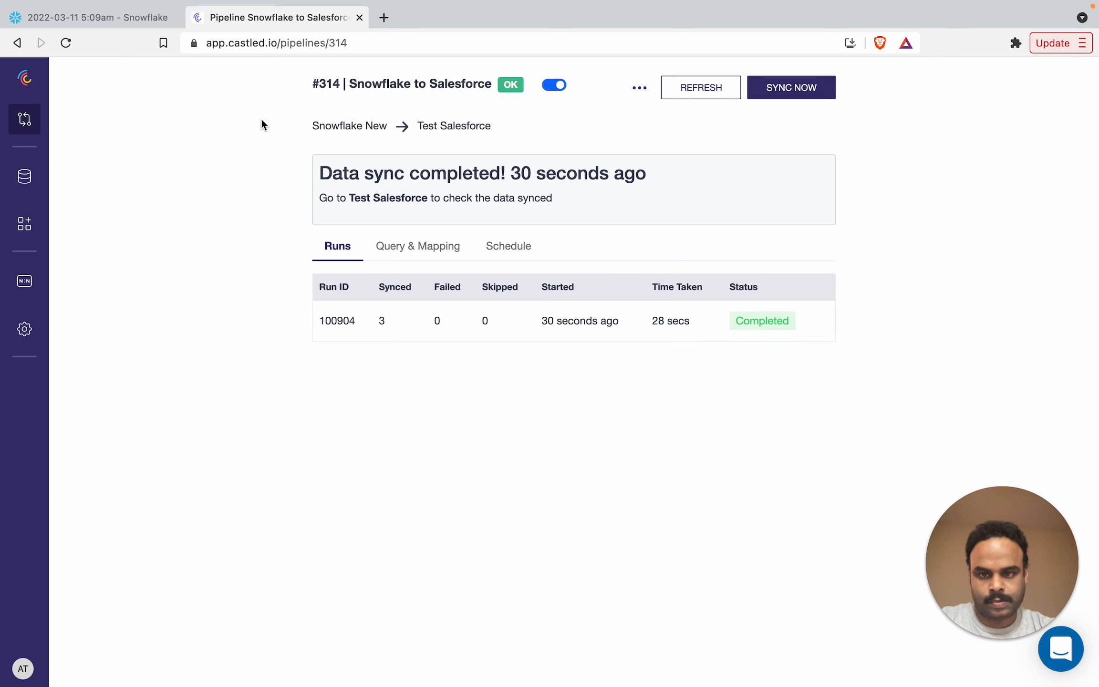
Step: Switch to the Salesforce browser window and reload the Leads list view to check the synced records
{"action": "key", "text": "ctrl+Left"}
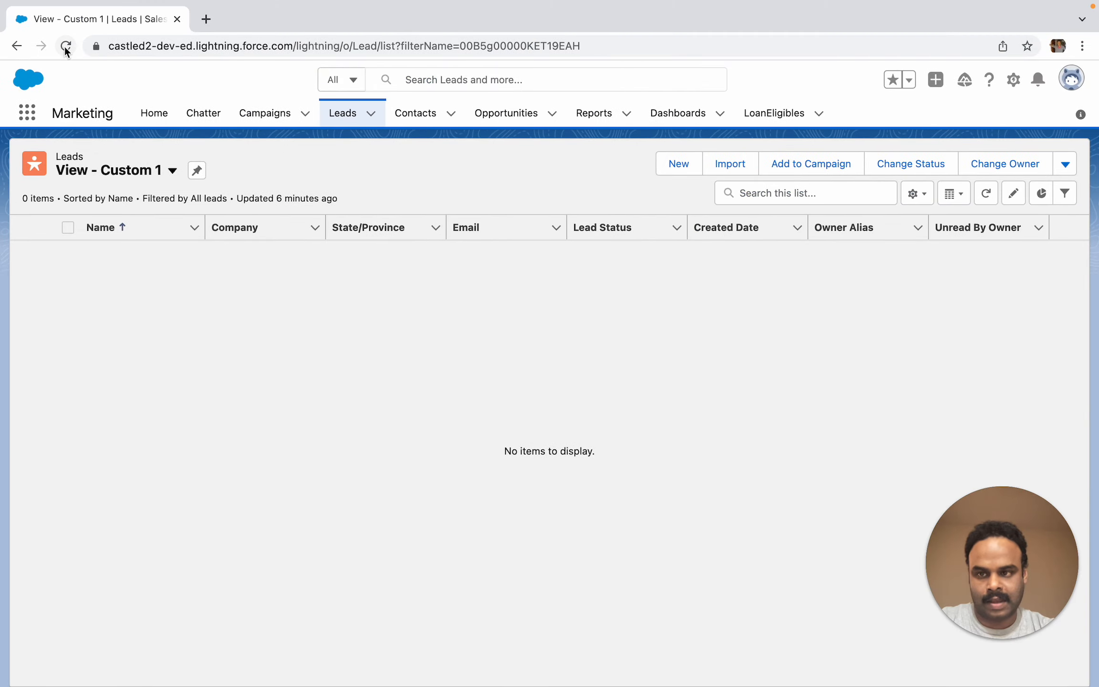
{"action": "left_click", "coordinate": [65, 46]}
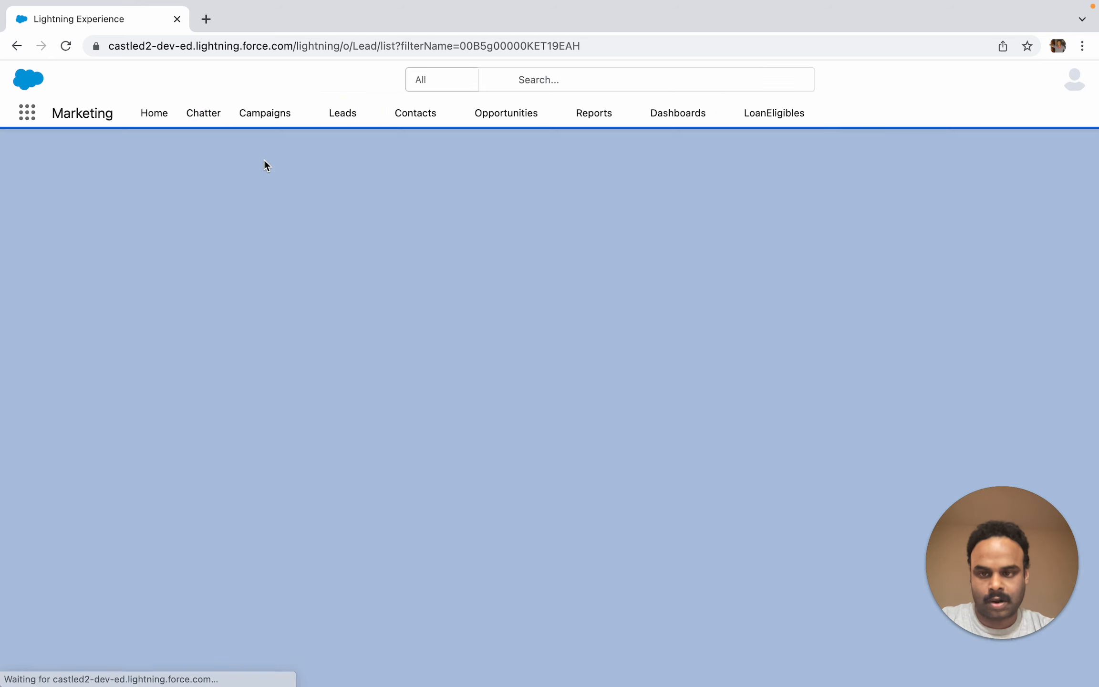